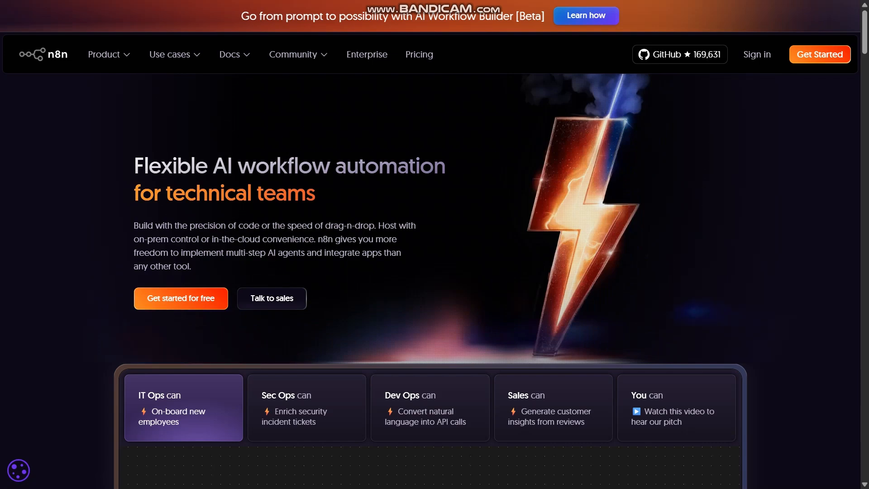
Step: Switch to the n8n workflows overview in full screen and open "My workflow"
key(F11)
click(334, 11)
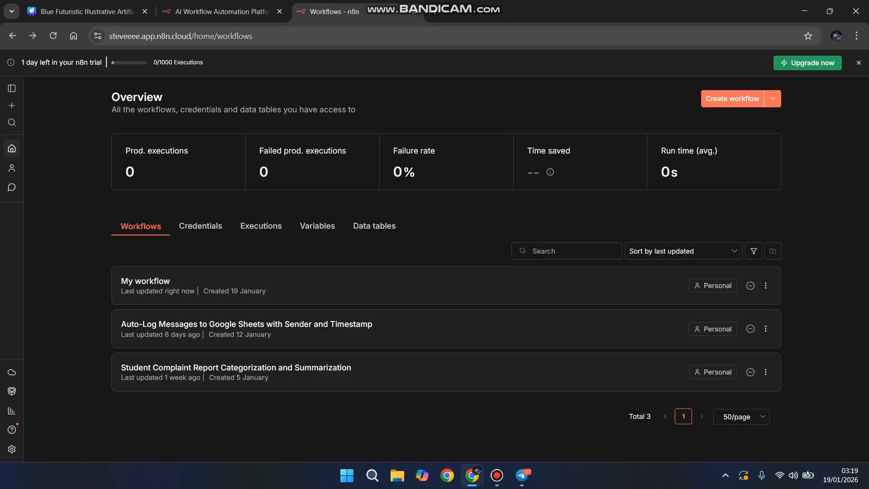
key(F11)
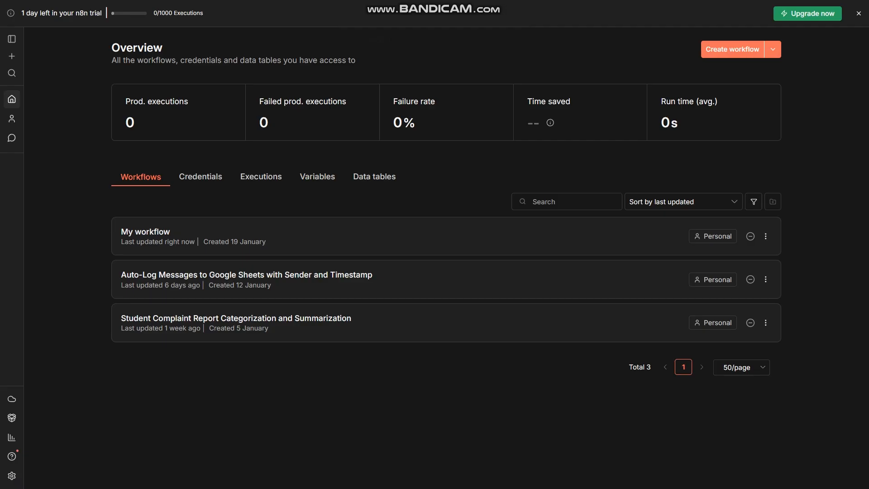
click(145, 231)
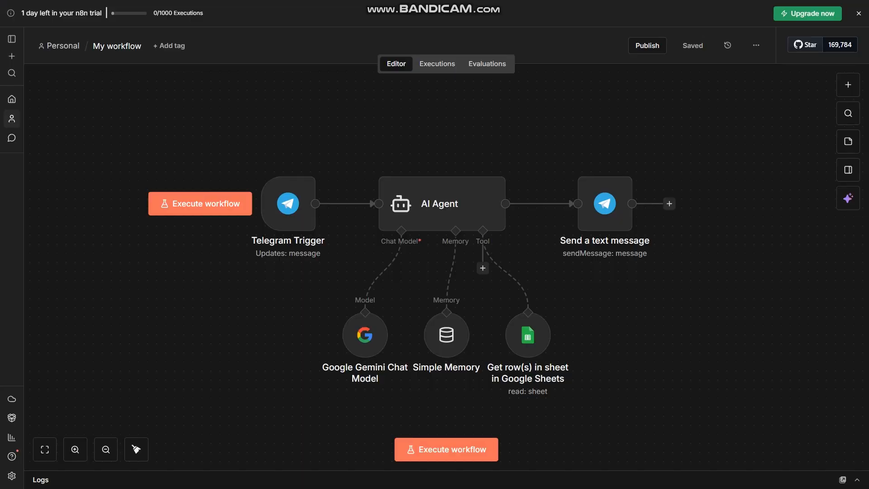
Step: Spread out the Telegram Trigger and the chat model, memory and Google Sheets nodes around the AI Agent
mouse_move(446, 335)
mouse_down()
mouse_move(446, 362)
mouse_move(446, 335)
mouse_up()
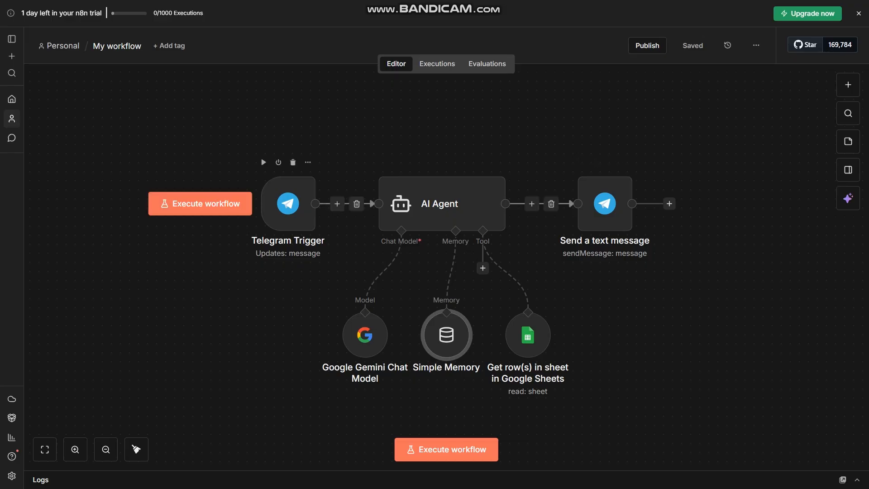
drag(288, 208, 269, 208)
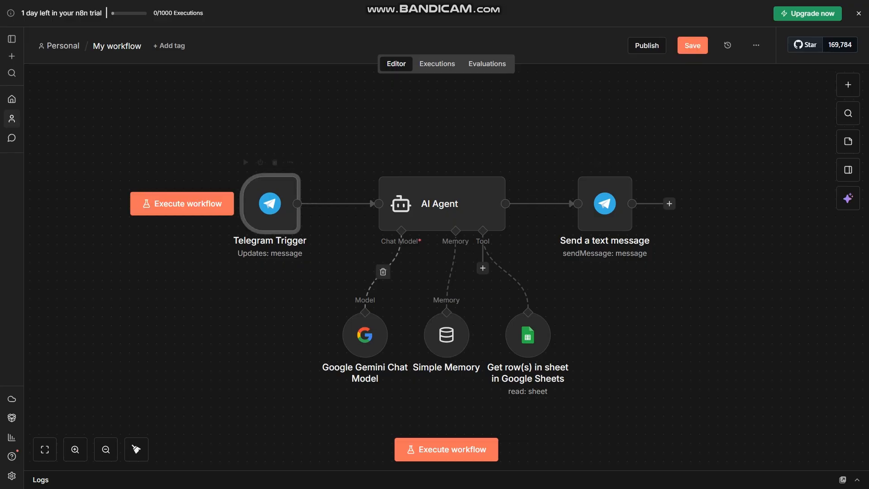
drag(365, 335, 347, 316)
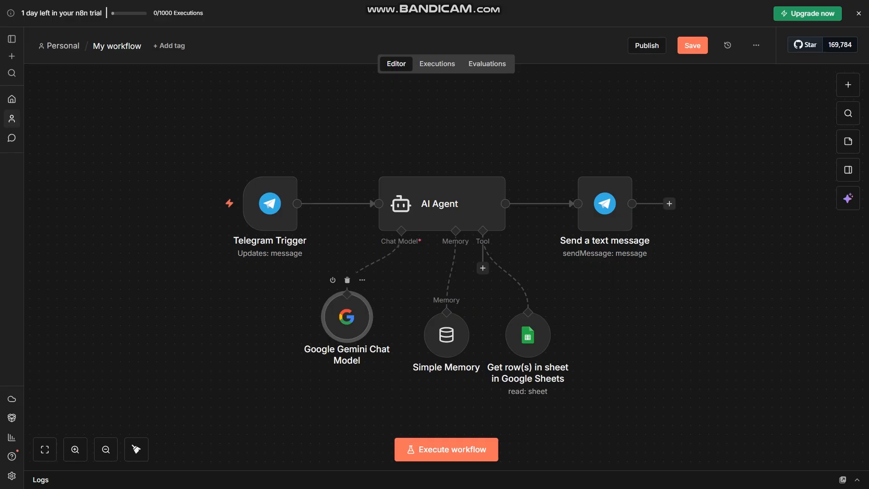
drag(446, 335, 446, 316)
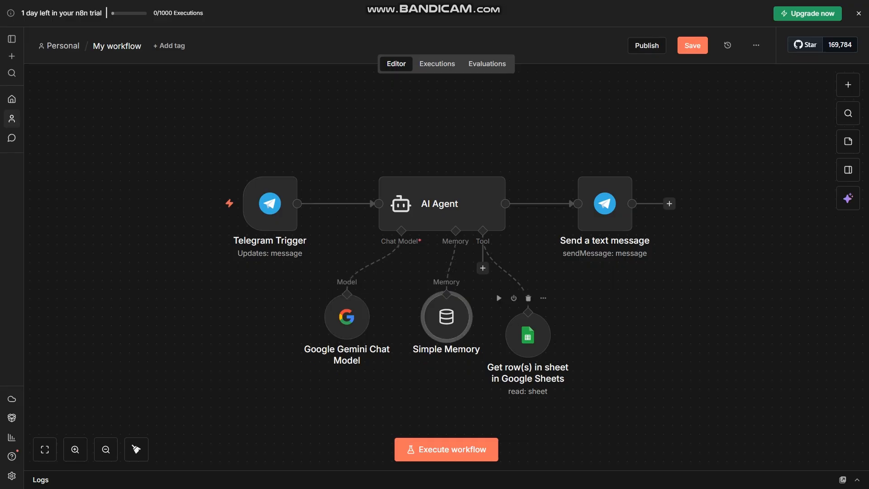
drag(528, 335, 546, 317)
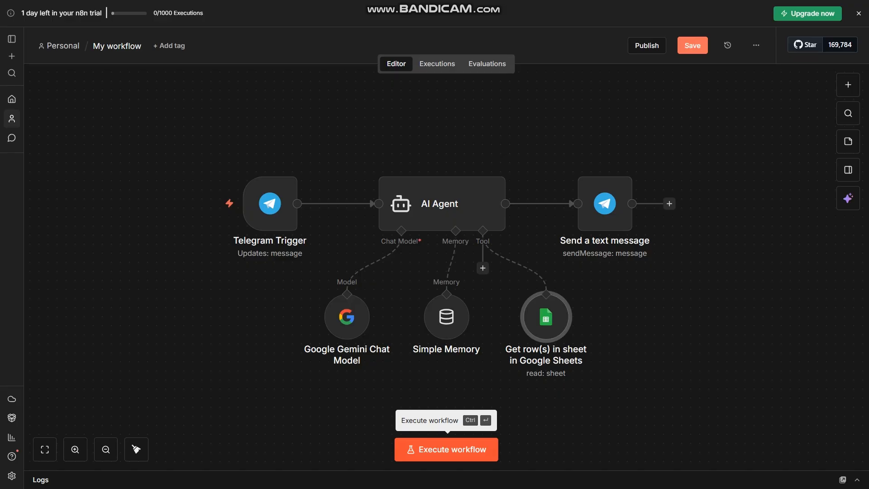
Step: Execute the workflow and trigger it by starting SumberJayaBot in Telegram through the link in the BotFather chat
click(446, 449)
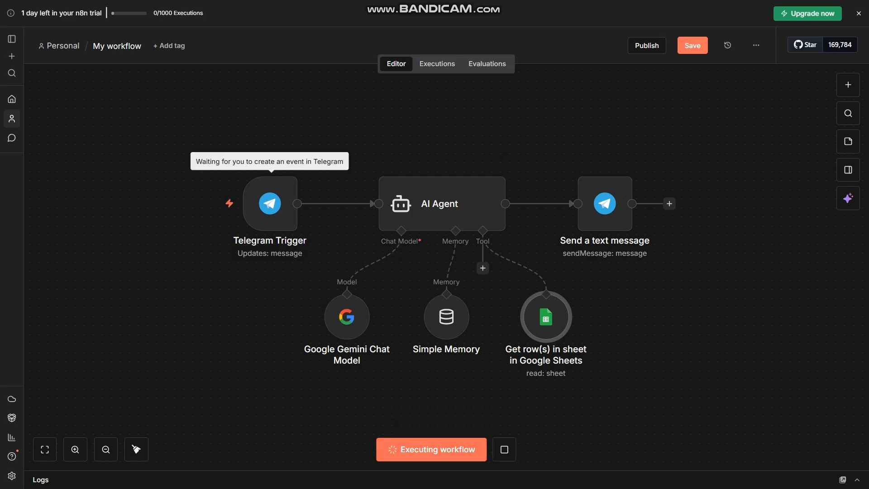
key(alt+Tab)
key(alt+Tab)
key(alt+Tab)
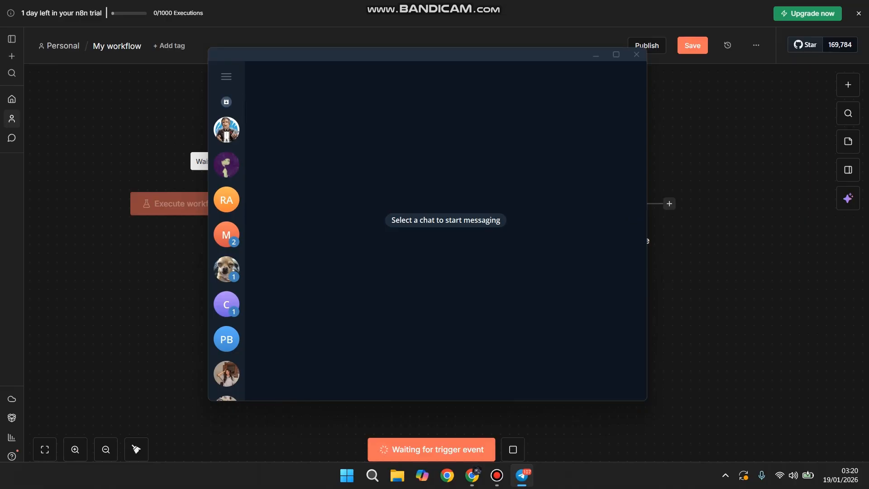
click(226, 130)
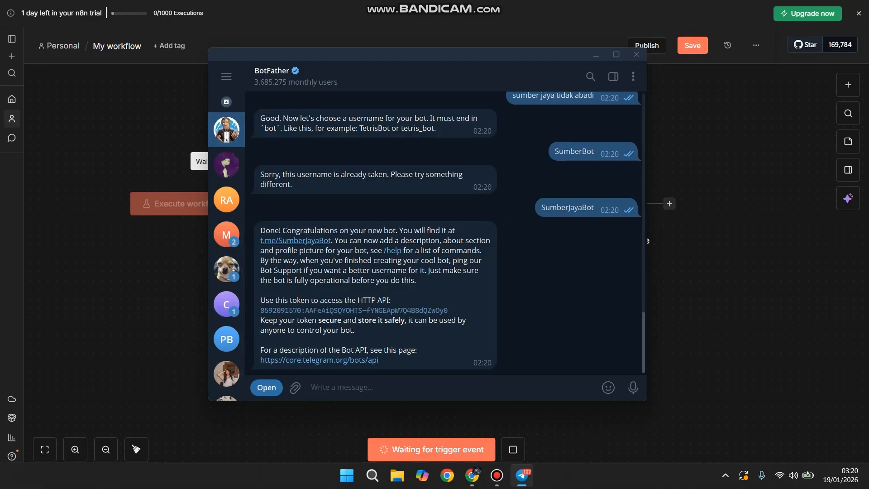
click(295, 240)
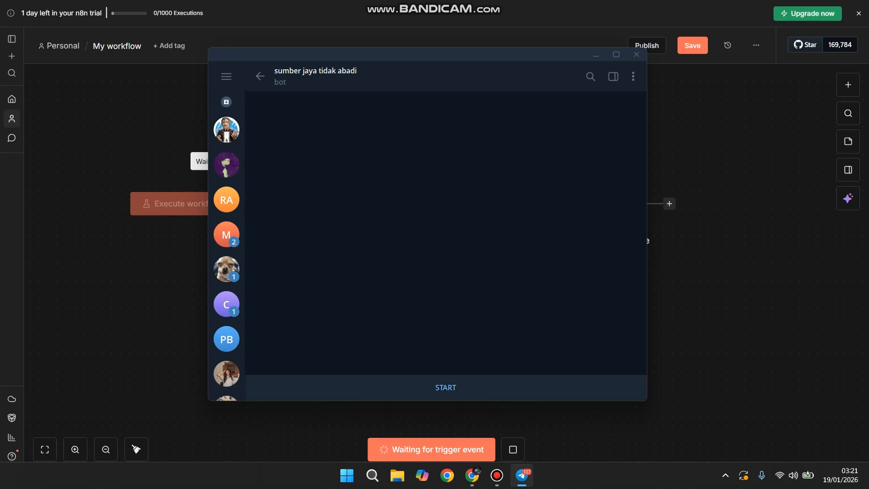
click(445, 387)
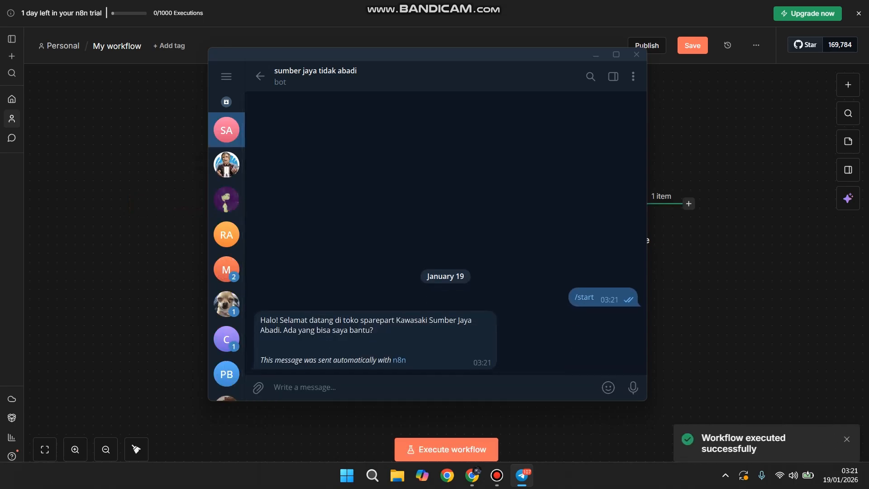
click(595, 54)
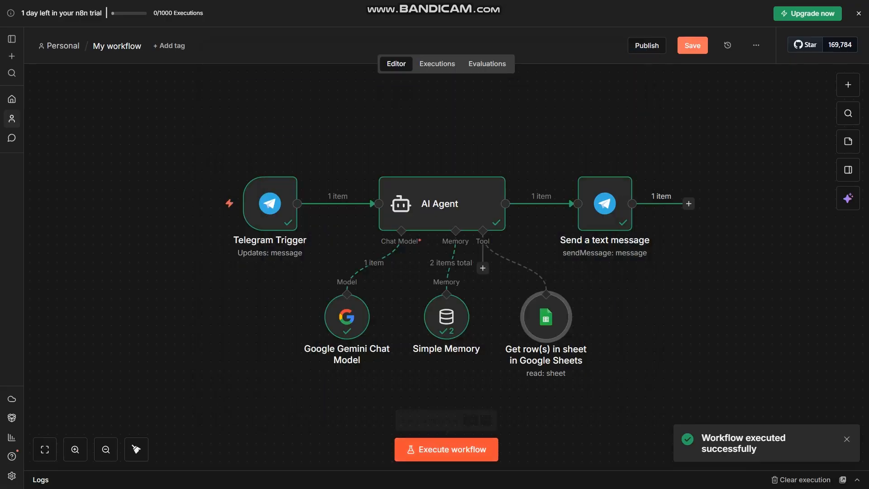
Step: Execute the workflow again and send the Telegram bot the message "apakah oli 10w40 ready, saya mau 2"
click(446, 449)
key(alt+Tab)
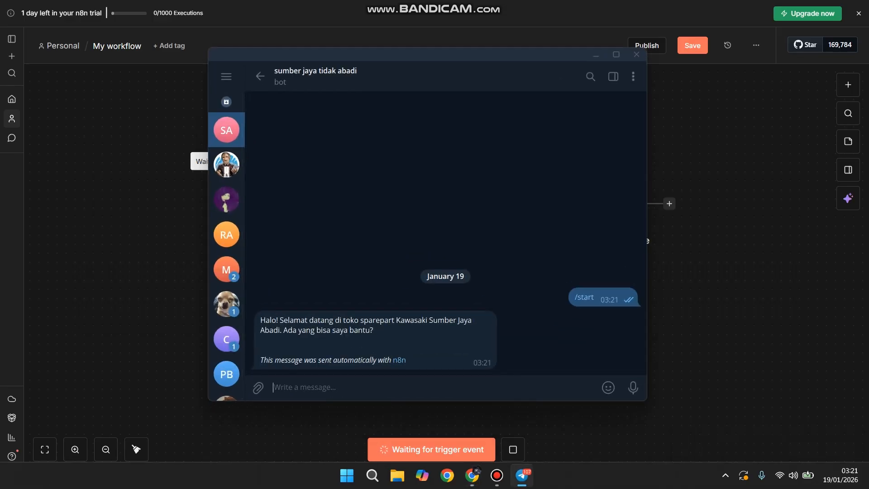
text(apakah oli )
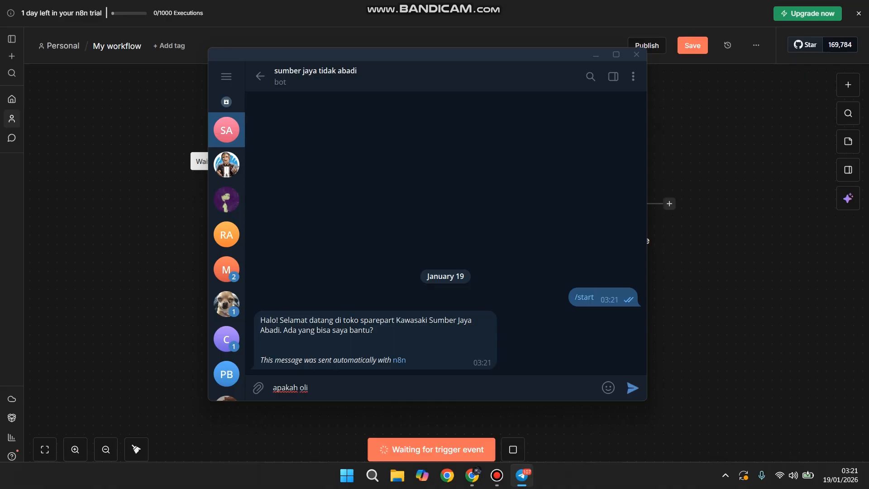
text(w)
key(BackSpace)
text(10w40 ready, saya mau 2)
key(Return)
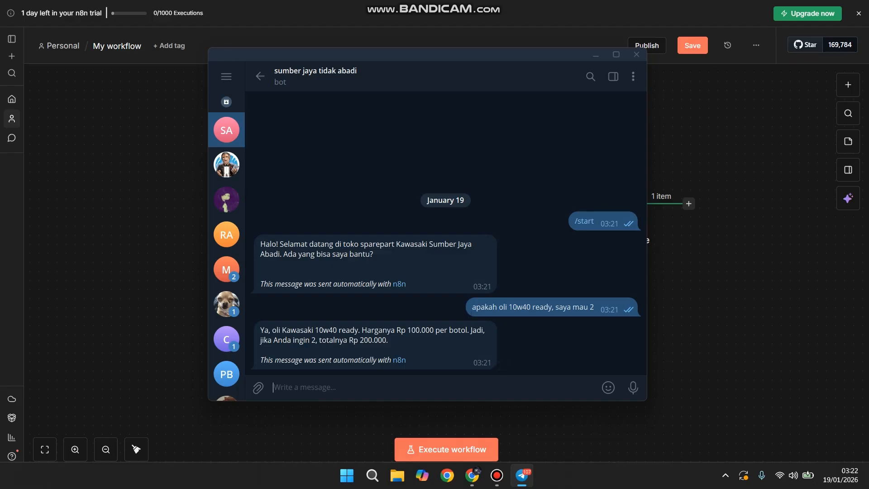
Step: Review the executed nodes on the workflow canvas and the bot's reply in the Telegram chat
click(596, 54)
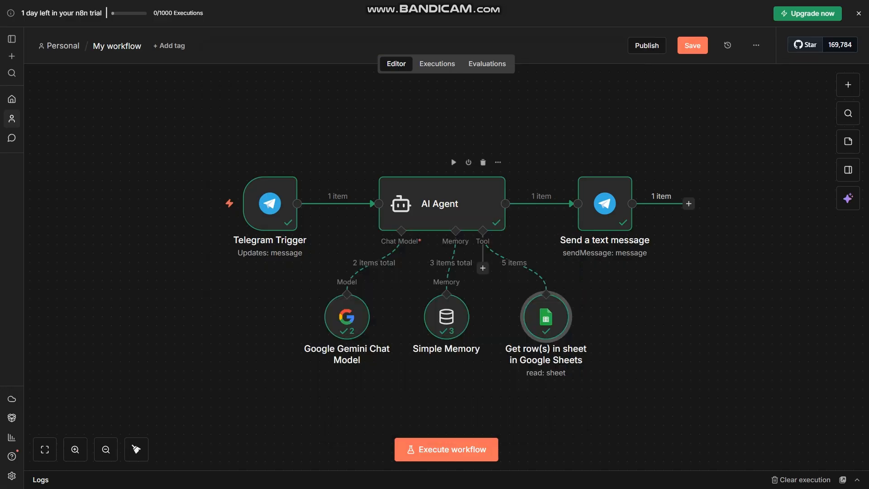
key(alt+Tab)
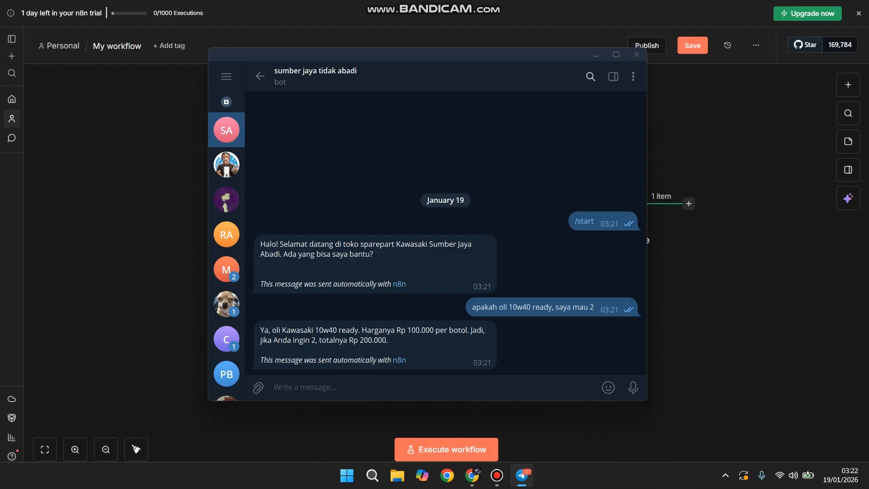
click(596, 55)
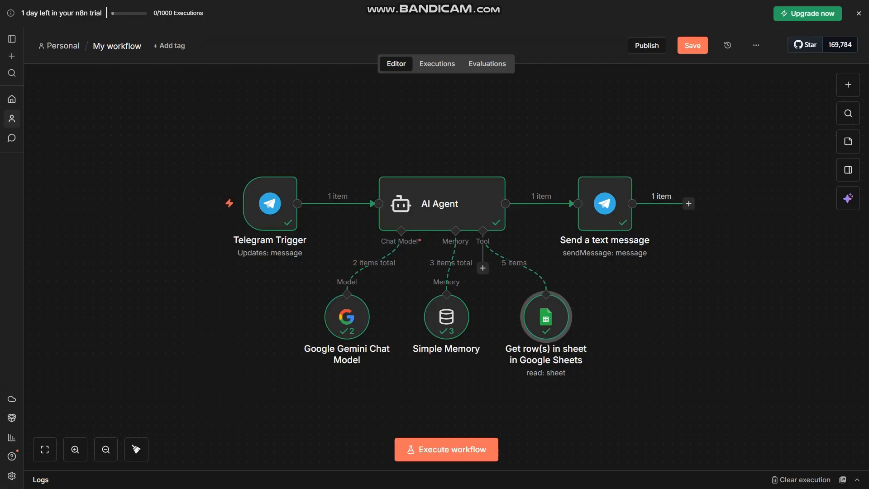
Step: Open the Telegram Trigger node to view its parameters and output, and return to the canvas
click(270, 203)
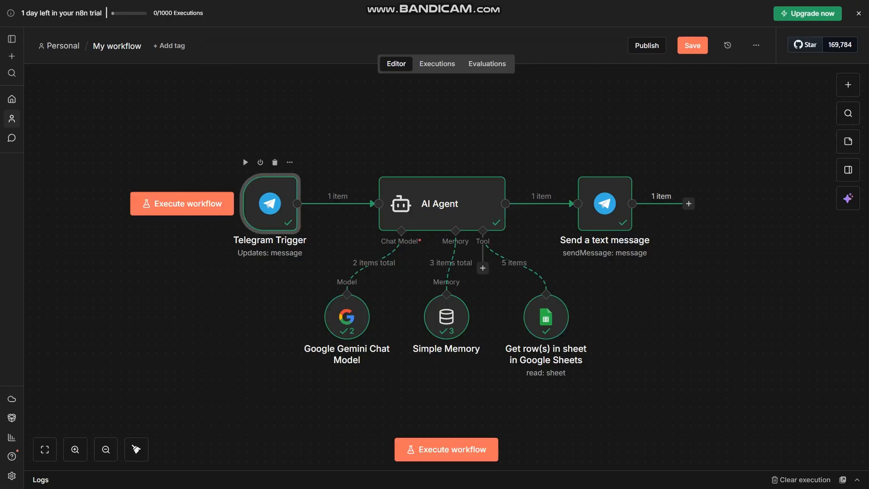
click(290, 162)
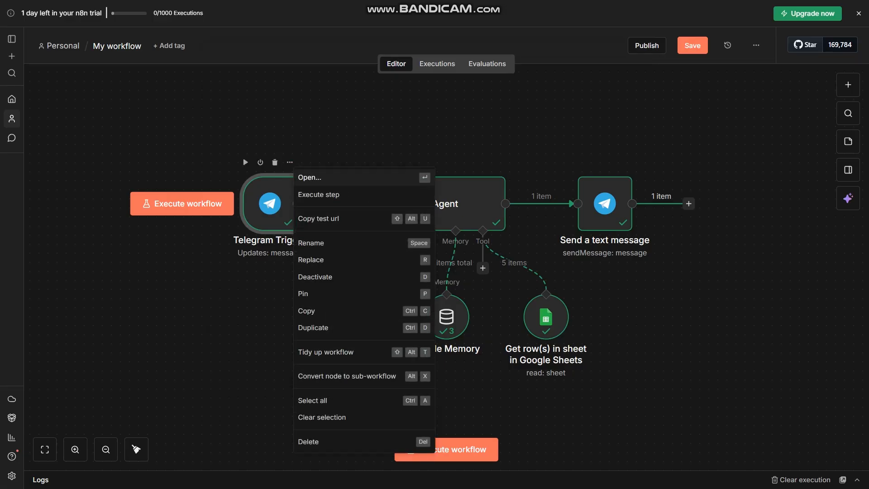
click(310, 177)
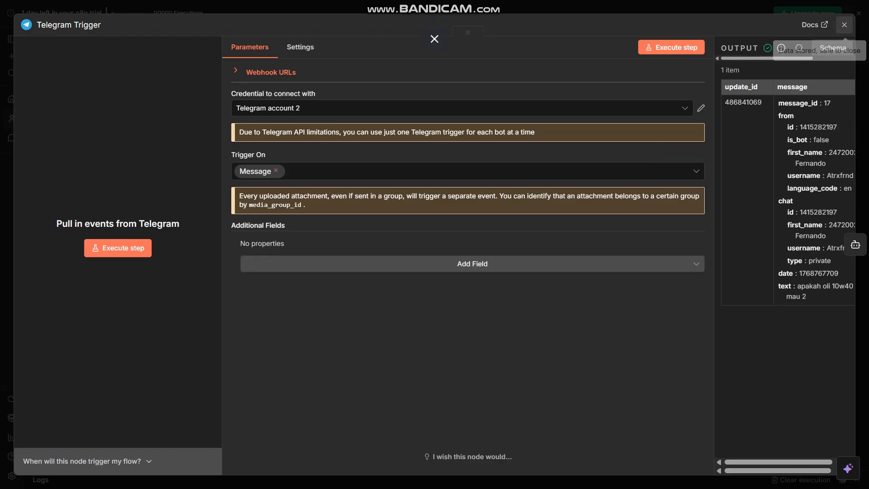
click(434, 39)
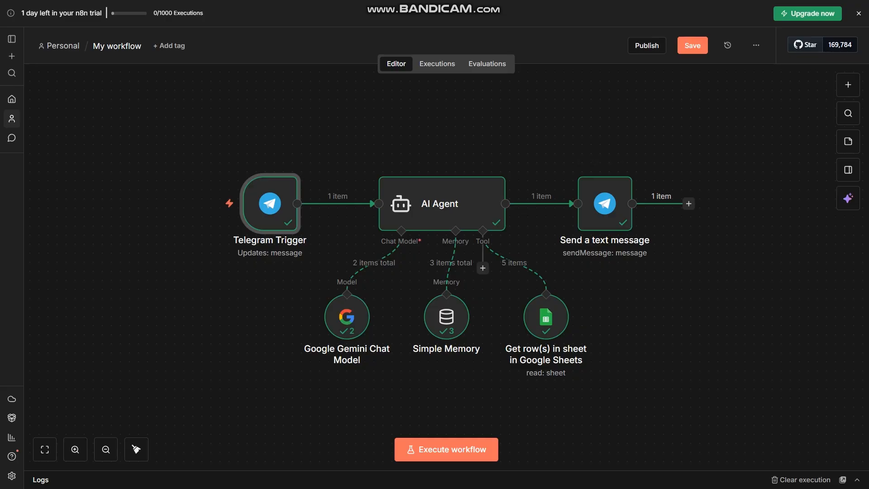
Step: Search the available nodes for "tele" and look through the actions offered for Telegram
click(848, 84)
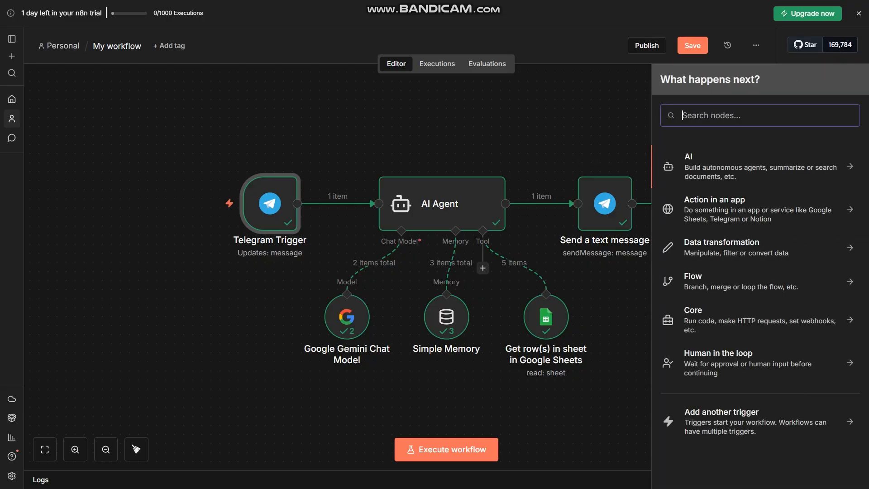
text(tele)
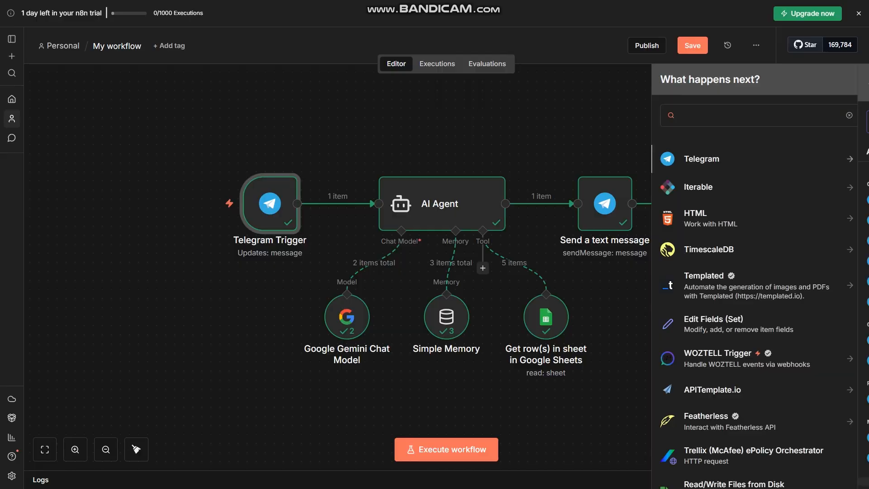
key(Return)
key(Down)
key(Down)
key(Down)
key(Down)
key(Down)
key(Down)
key(Down)
key(Down)
key(Down)
key(Down)
key(Down)
key(Down)
key(Down)
key(Down)
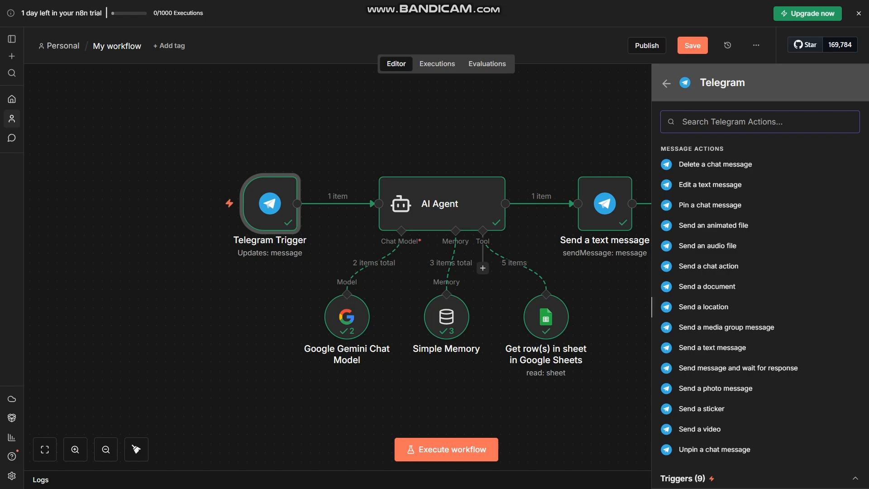
scroll(761, 298, up, 5)
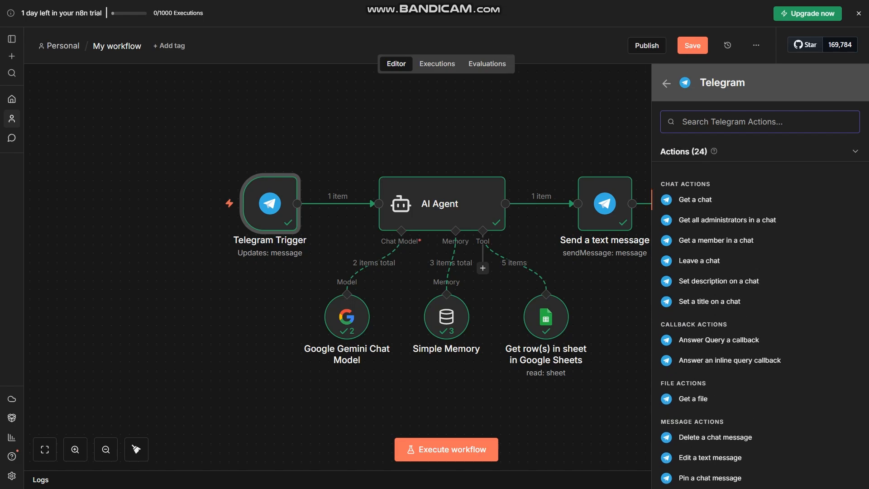
scroll(761, 298, down, 4)
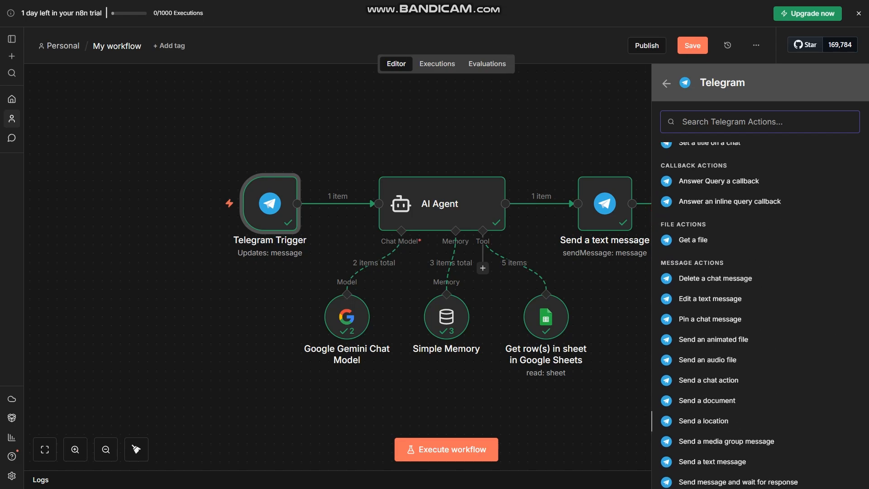
scroll(760, 298, down, 3)
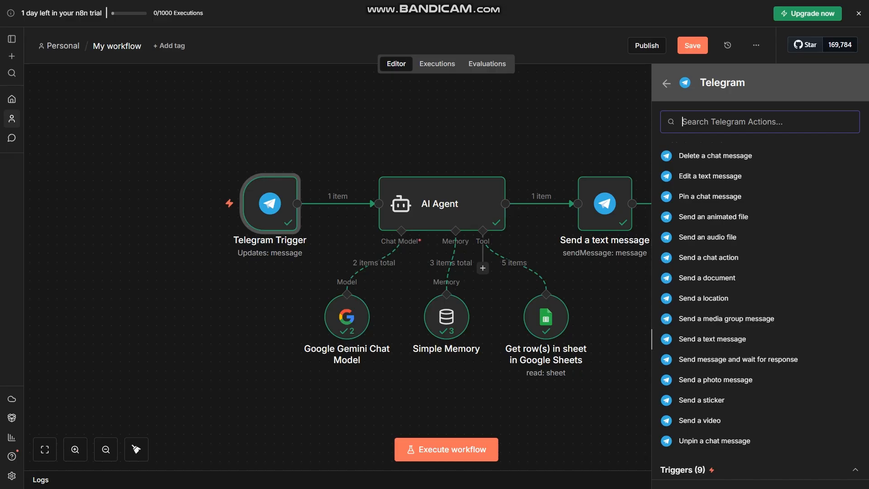
click(666, 83)
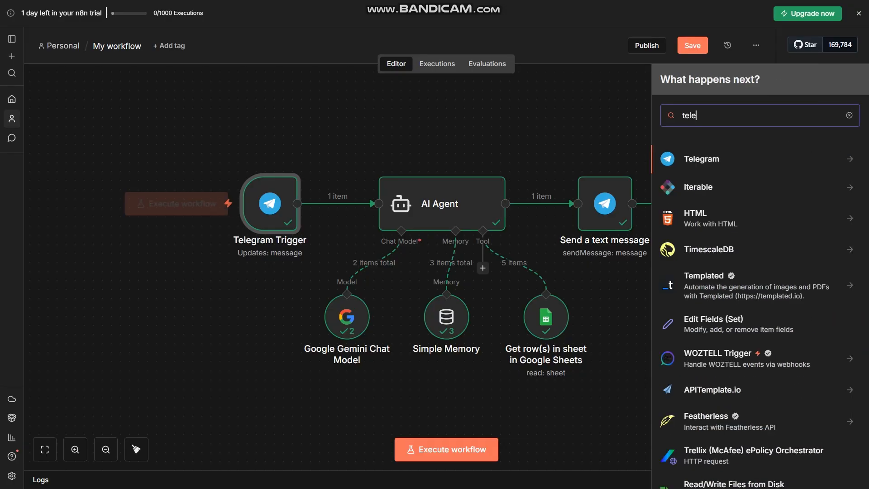
Step: Open the Telegram Trigger node and choose Telegram account 2 as its credential
click(290, 162)
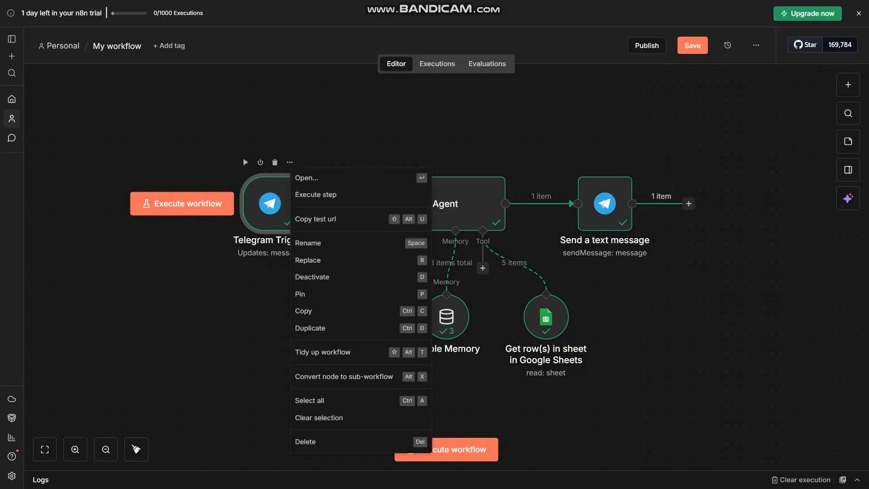
click(307, 178)
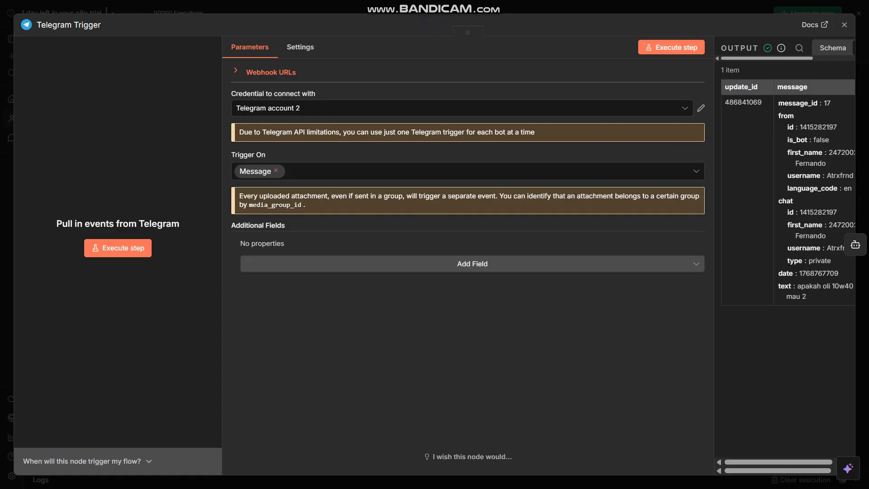
click(462, 108)
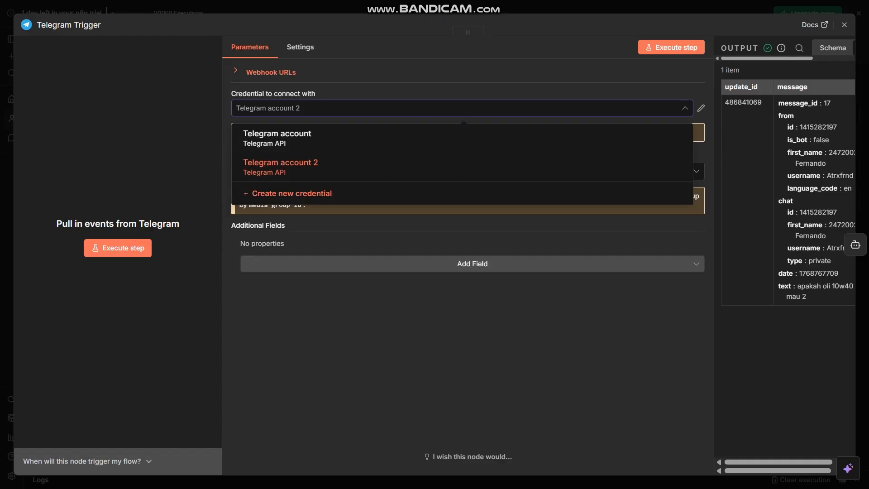
click(462, 167)
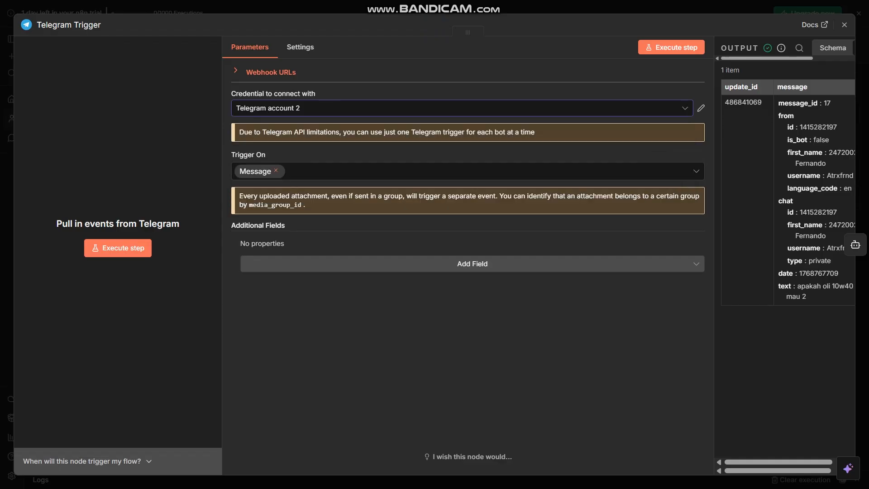
Step: Close the Telegram Trigger settings and delete that node from the workflow
click(461, 108)
click(462, 108)
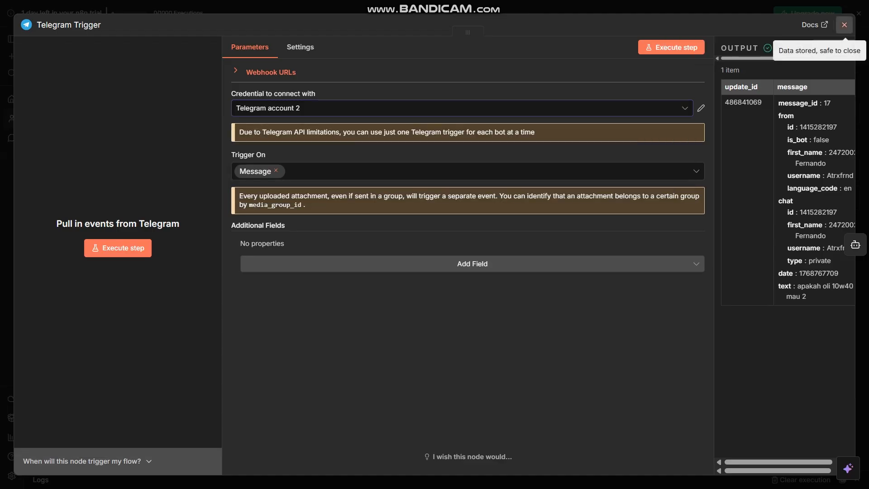
click(844, 24)
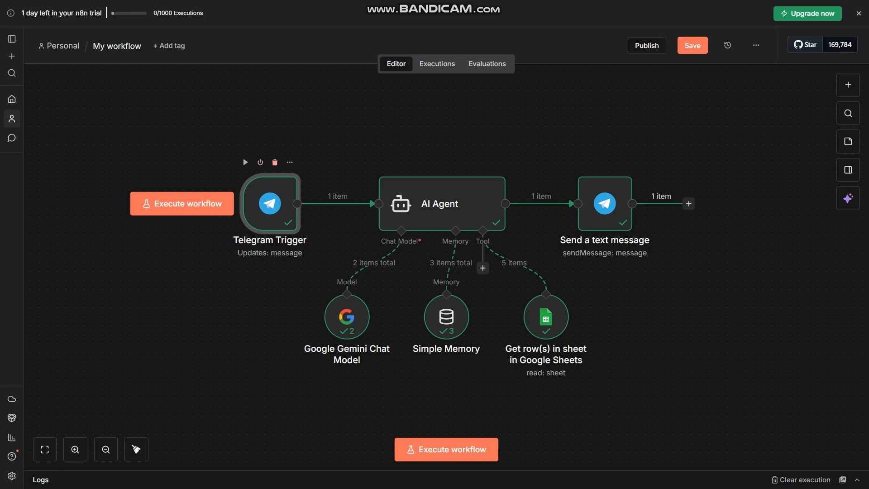
click(274, 162)
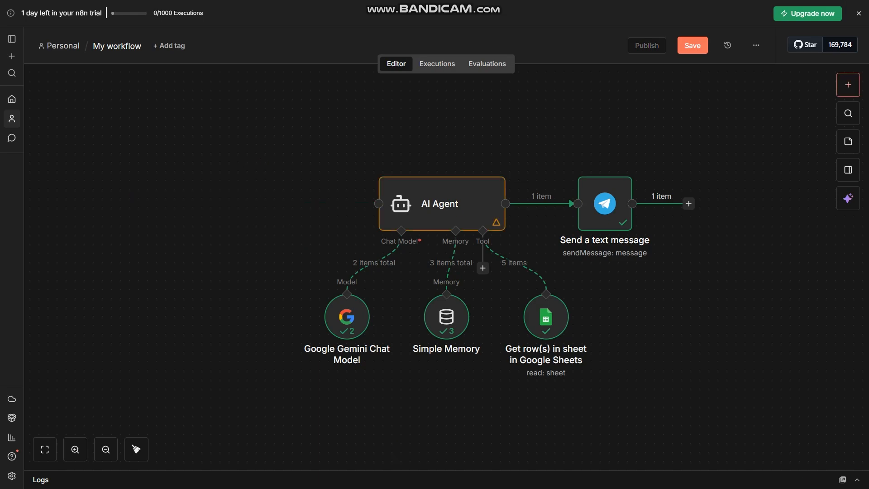
click(848, 85)
key(l)
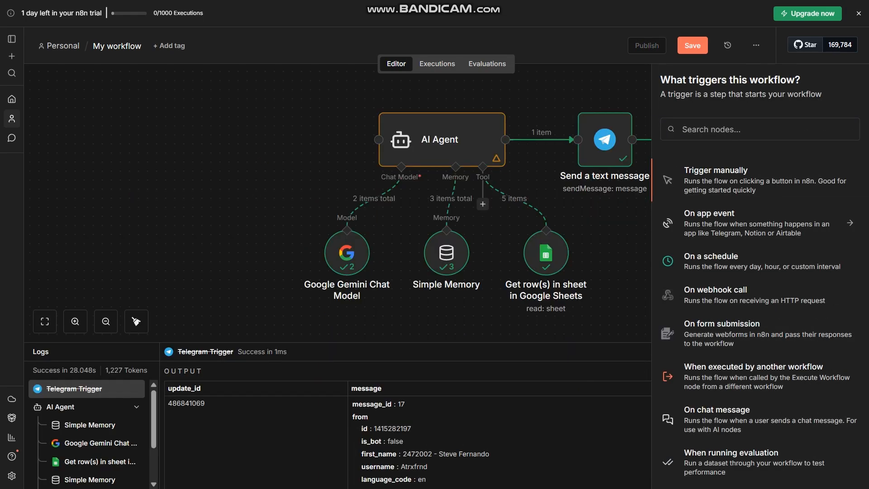
click(724, 129)
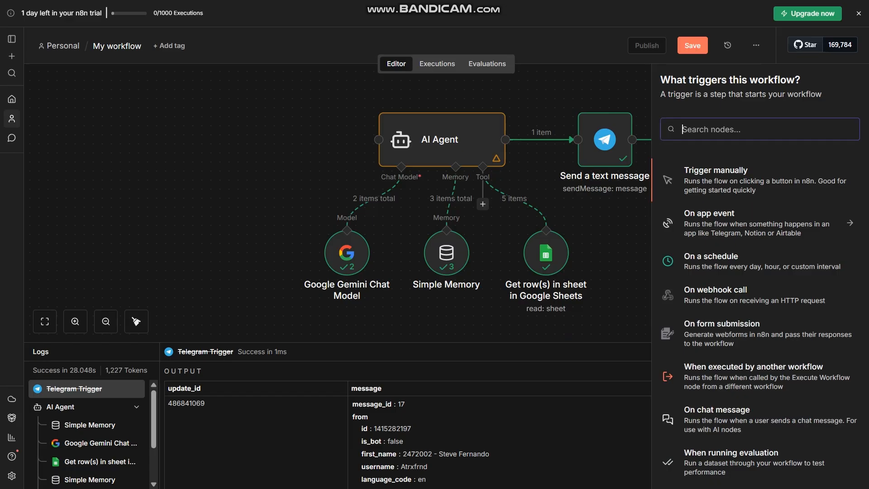
text(te)
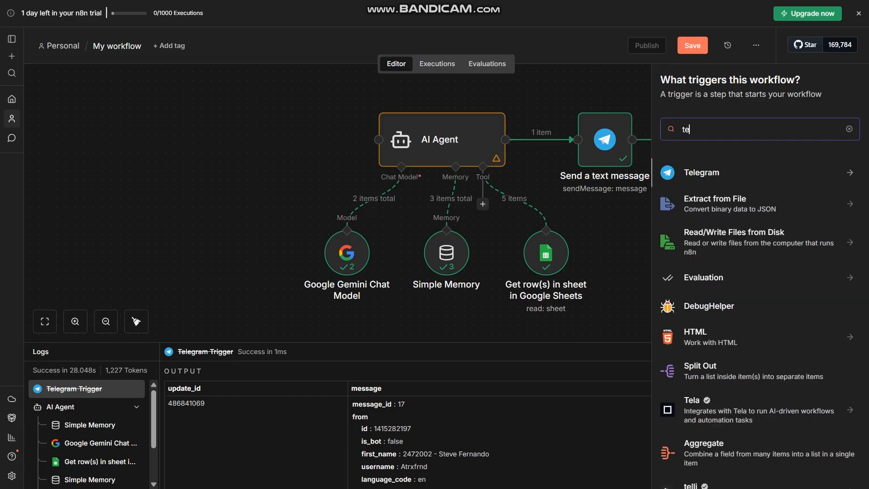
key(Return)
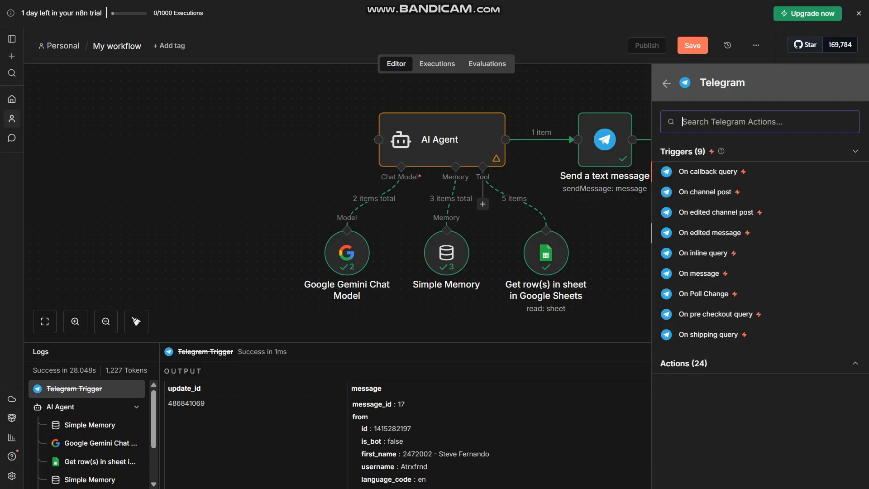
click(530, 97)
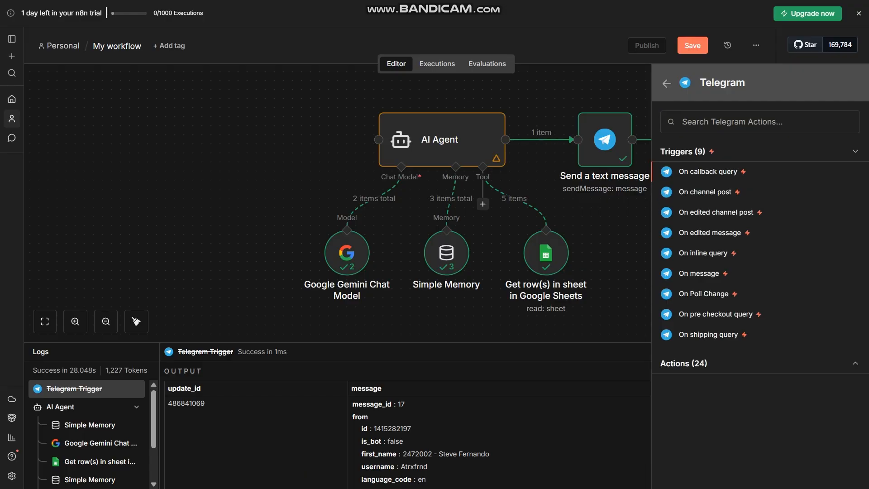
key(Escape)
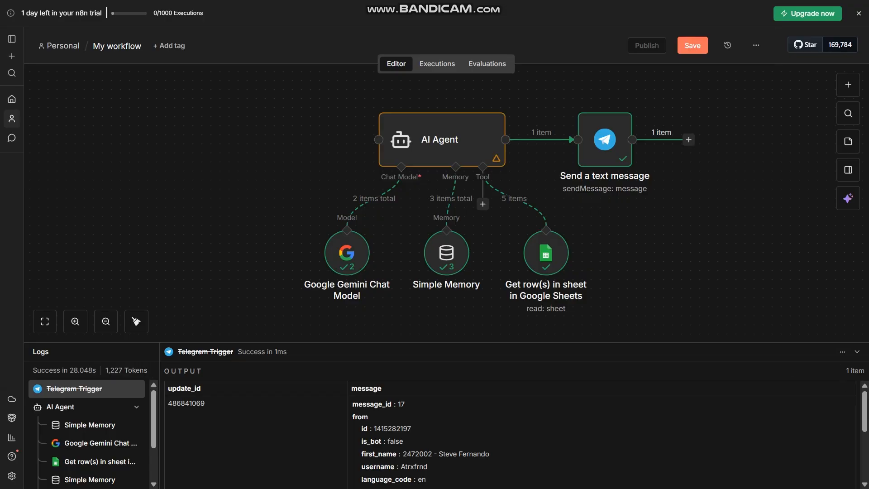
click(857, 351)
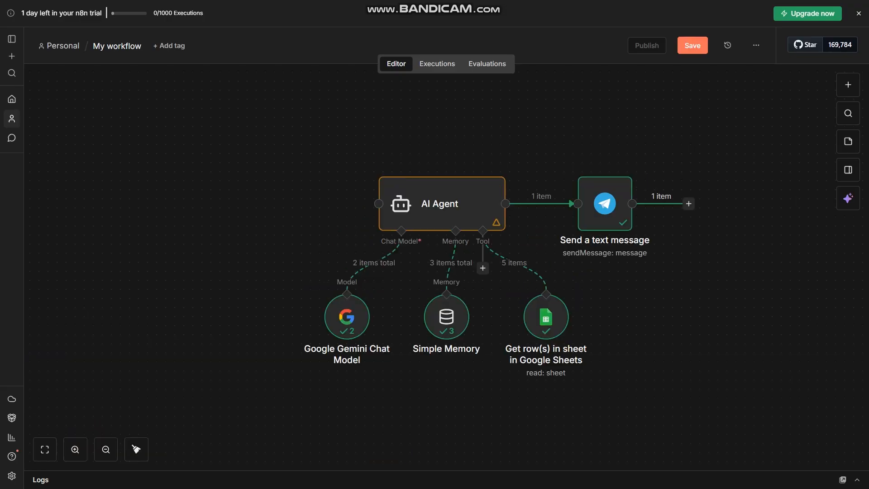
Step: Try adding Telegram's Send a text message action to the workflow, and return to the canvas
click(848, 85)
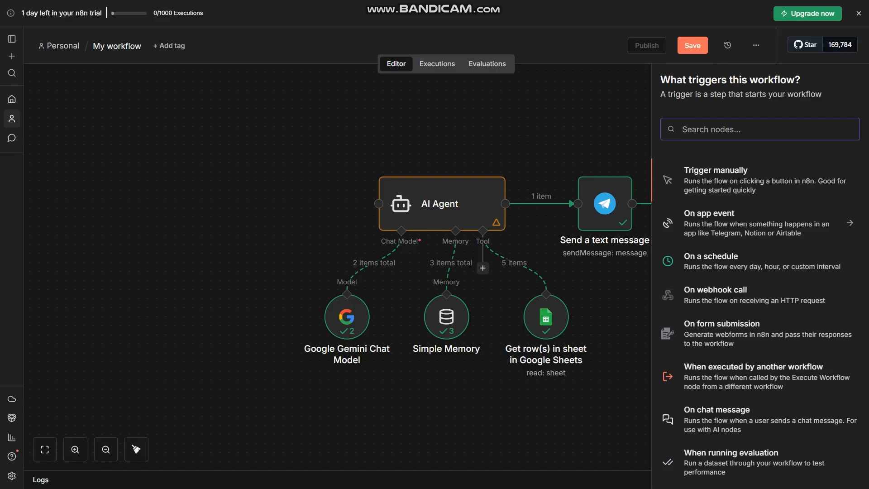
text(tele)
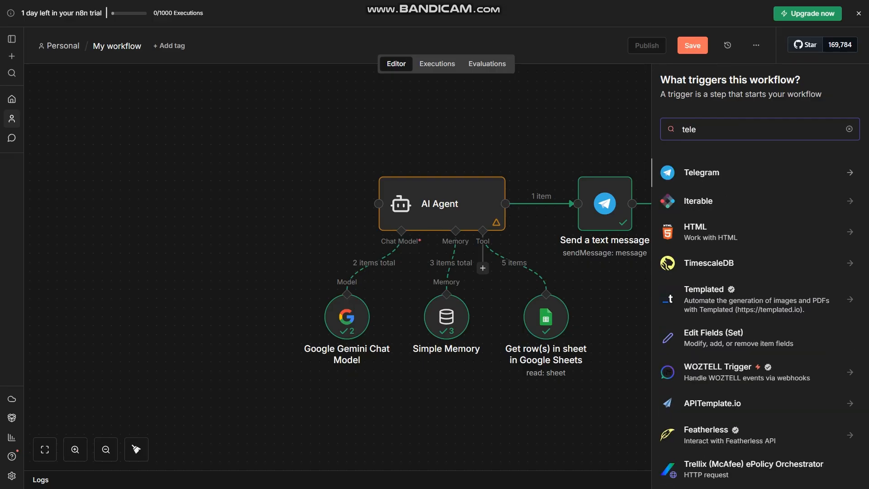
key(Return)
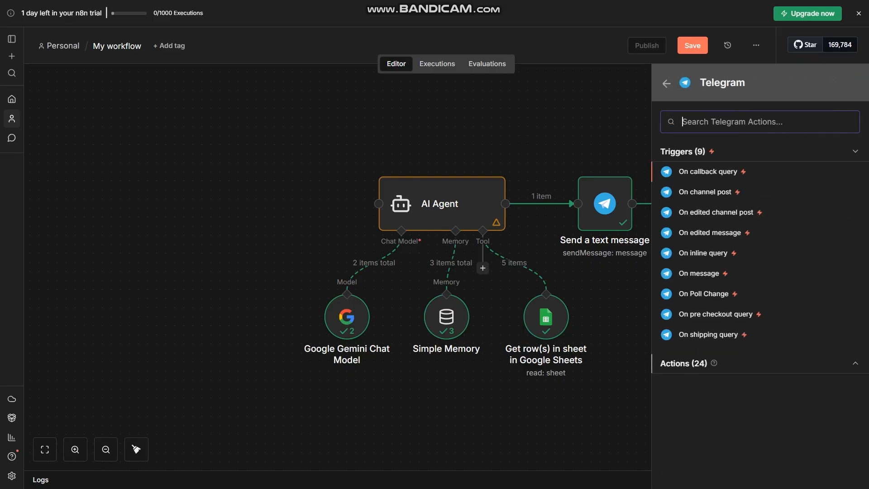
click(724, 363)
scroll(742, 290, down, 10)
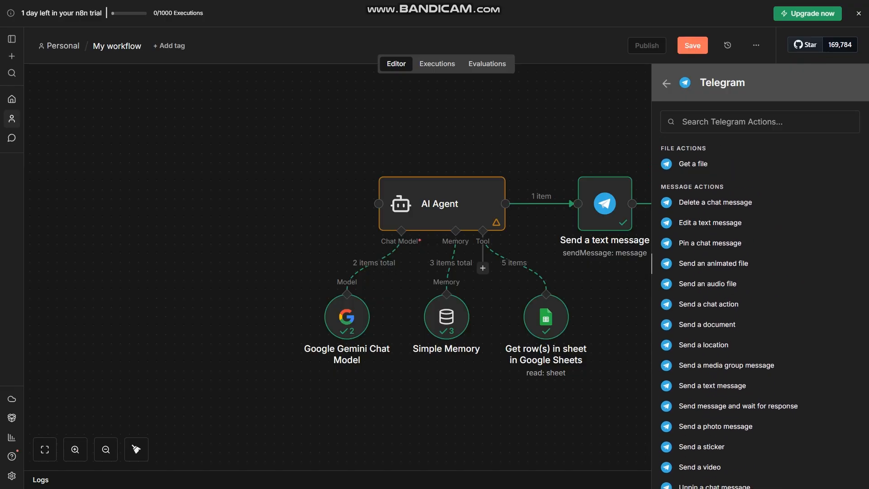
click(712, 385)
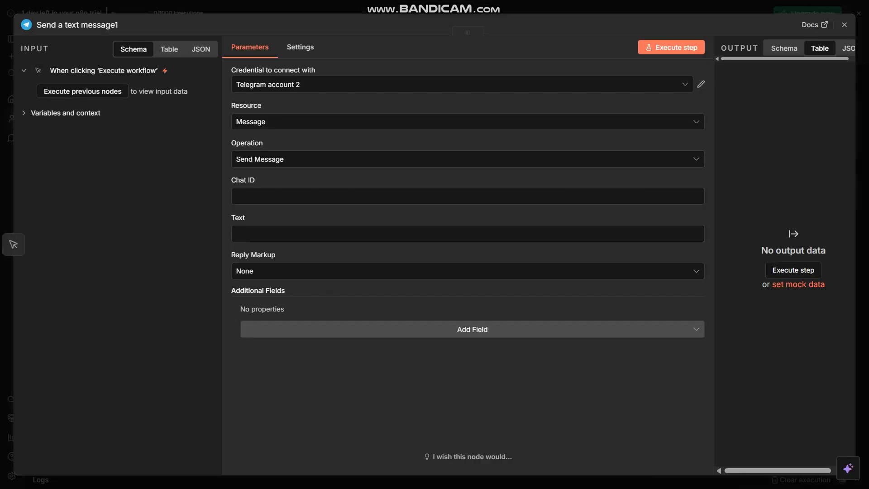
click(812, 24)
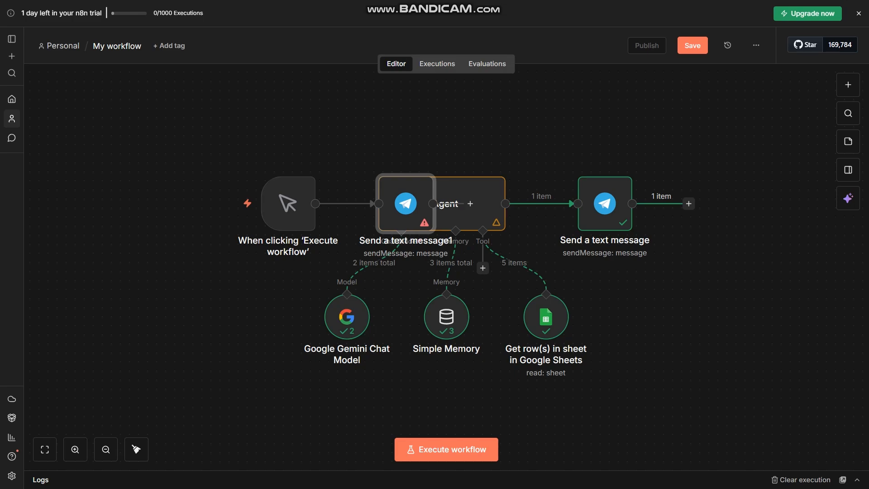
Step: Move the extra Send a text message1 node clear of the AI Agent and delete it together with the manual trigger node
drag(405, 203, 206, 284)
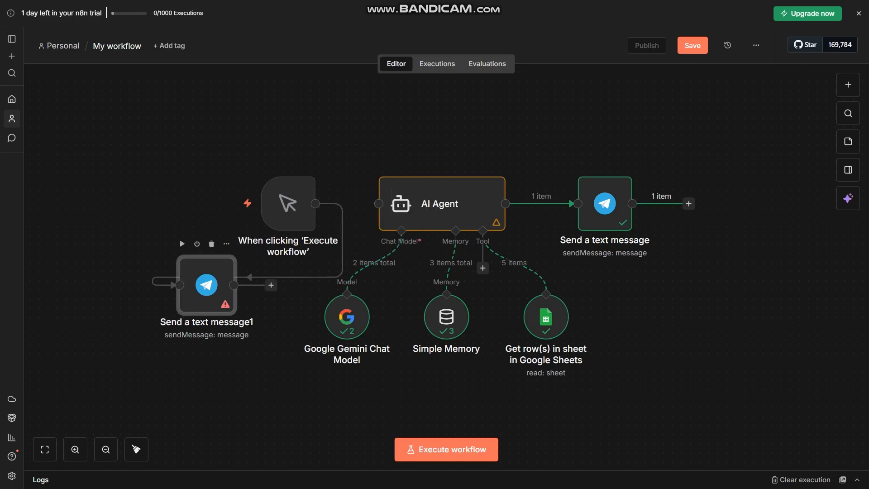
click(211, 244)
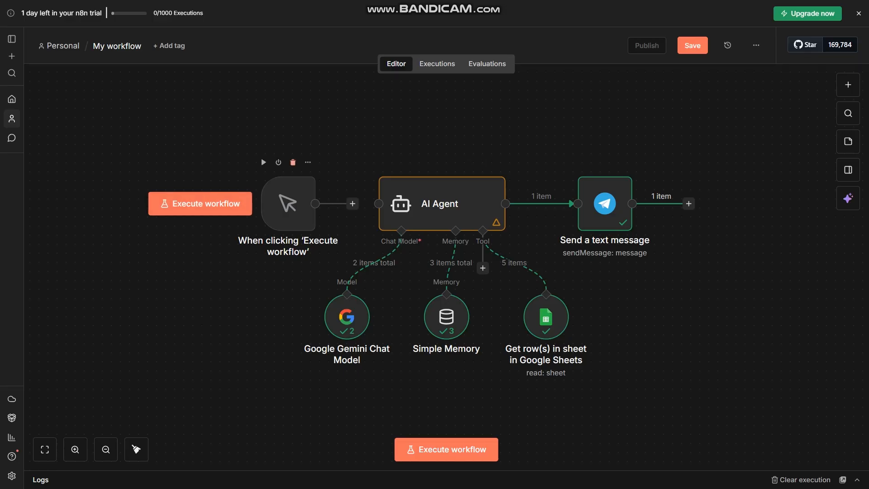
click(293, 162)
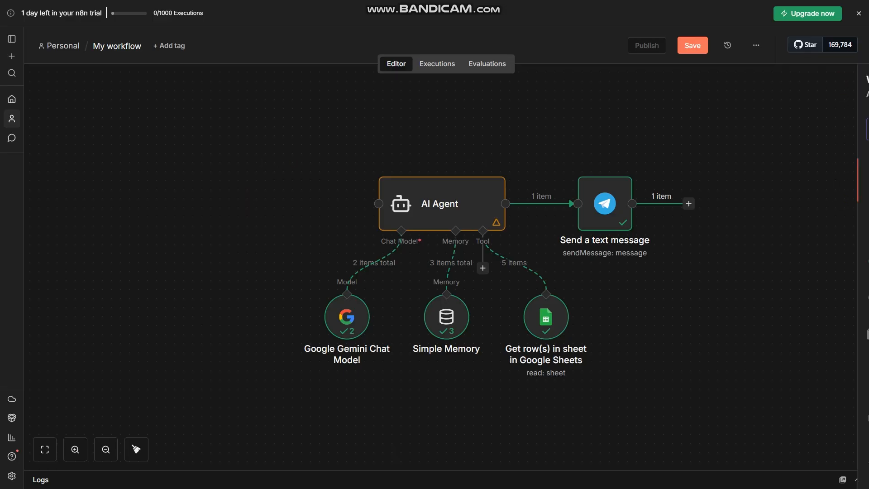
Step: Search the nodes for "tele" and add Telegram's On message trigger to the workflow
click(848, 84)
text(tele)
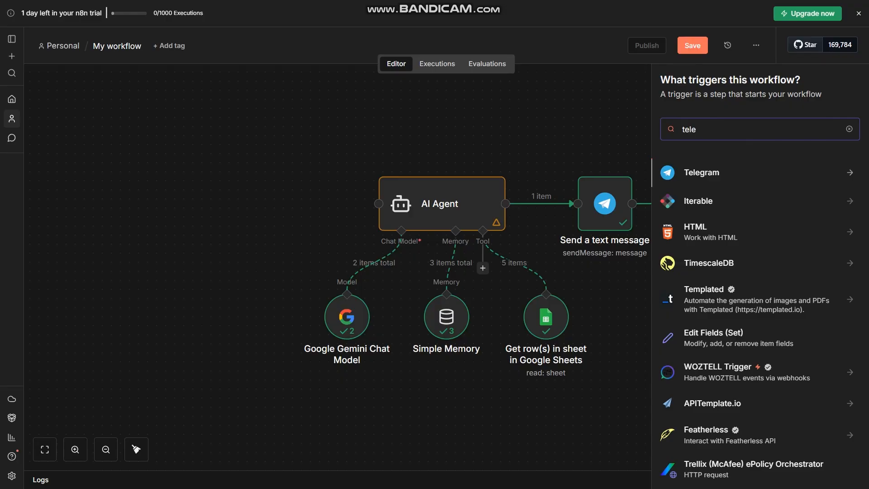
key(Return)
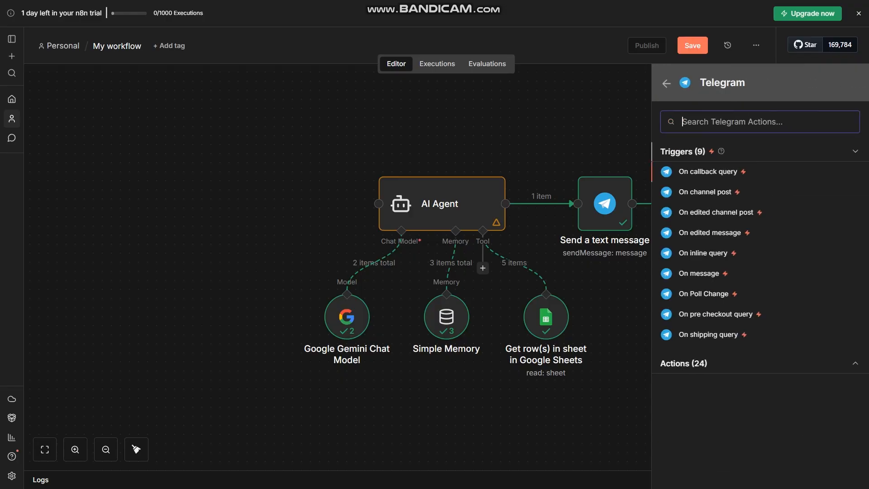
click(854, 152)
click(760, 152)
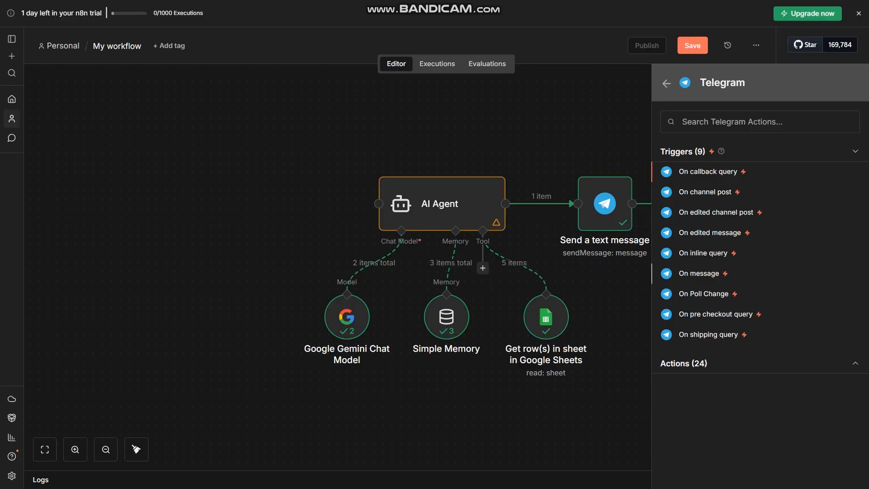
click(698, 273)
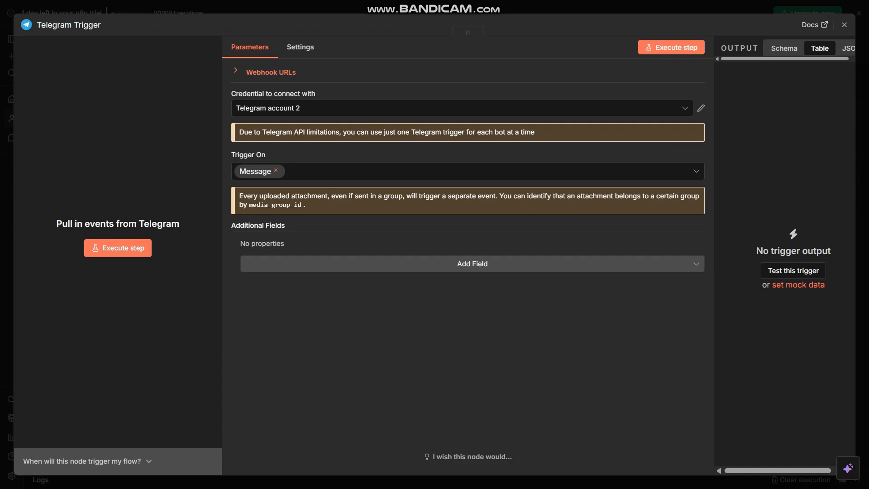
Step: Execute the Telegram Trigger step to listen for a test event, and return to the canvas
click(671, 47)
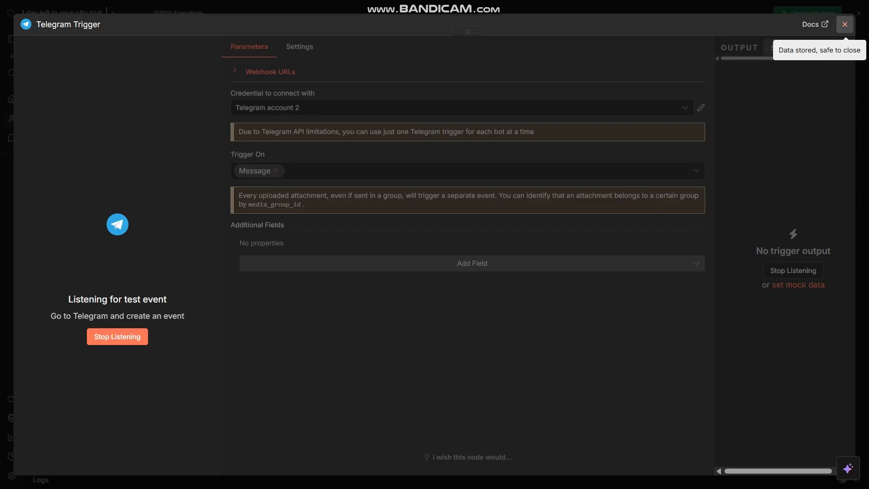
click(844, 24)
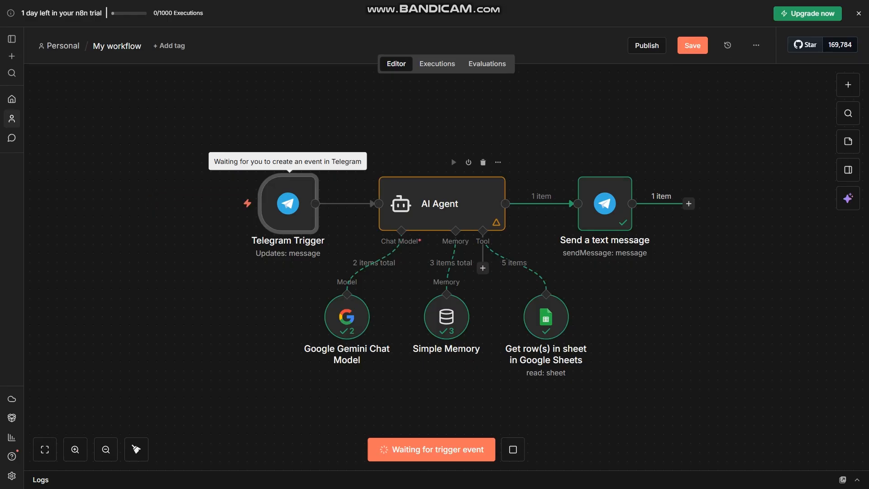
key(Right)
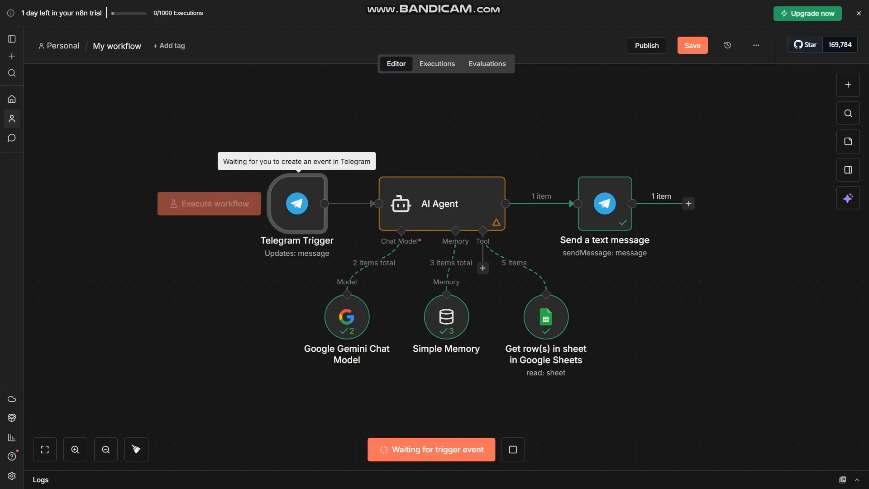
right_click(306, 178)
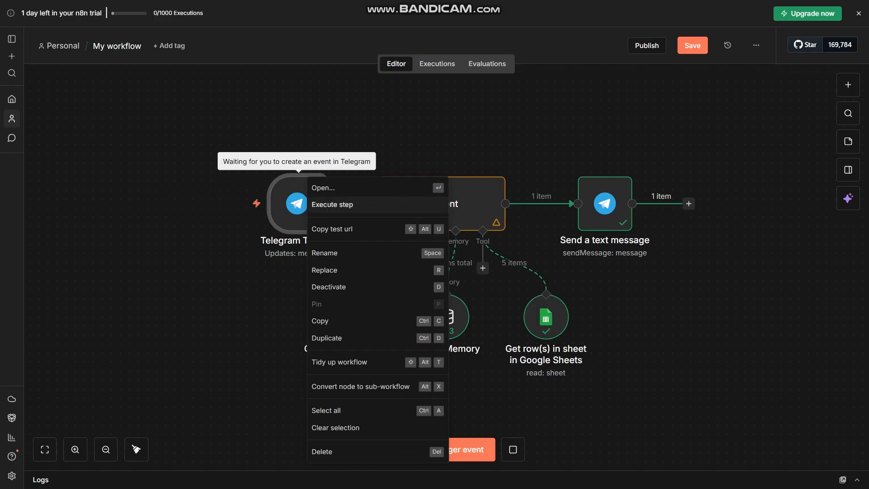
click(353, 122)
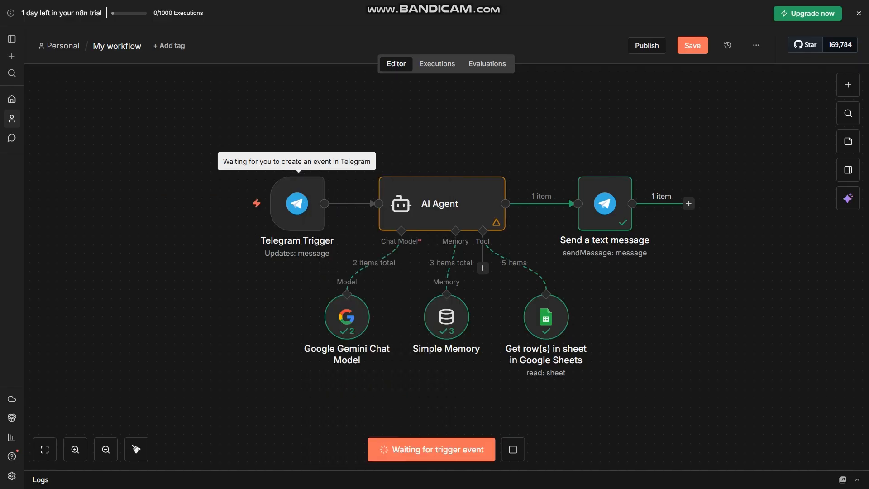
Step: Switch to Telegram, send the message "p" to the sumber jaya tidak abadi bot, and minimize the chat window
key(alt+Tab)
text(p)
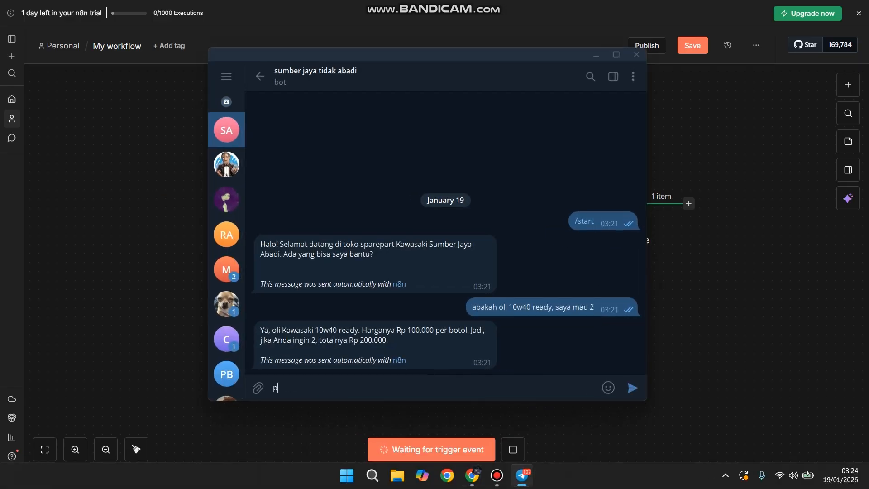
key(Return)
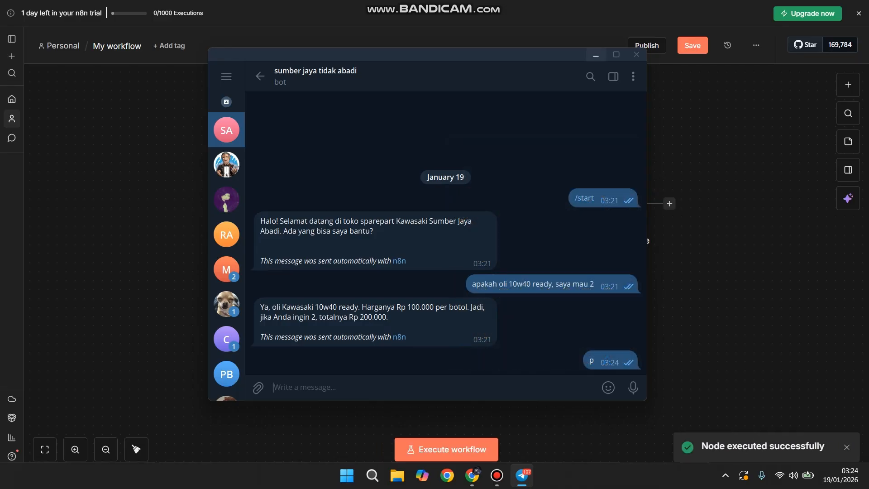
click(595, 55)
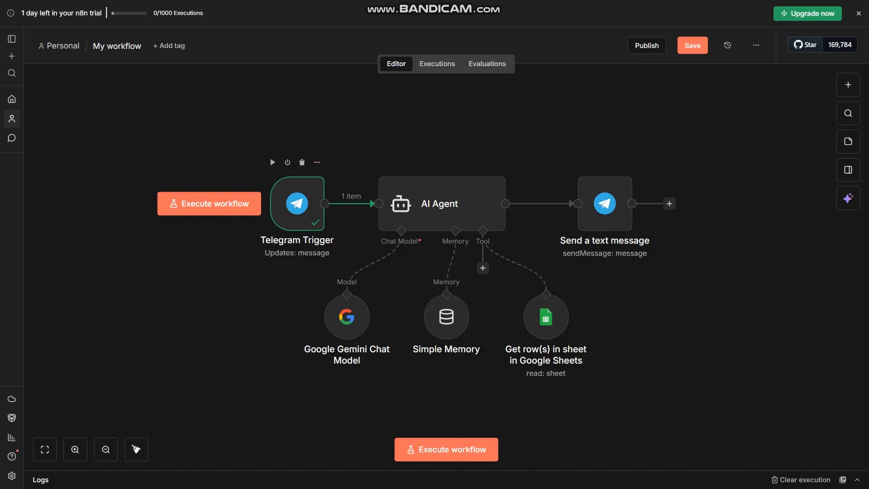
Step: Open the Telegram Trigger node to check the output of the test message, and return to the canvas
click(317, 162)
click(336, 183)
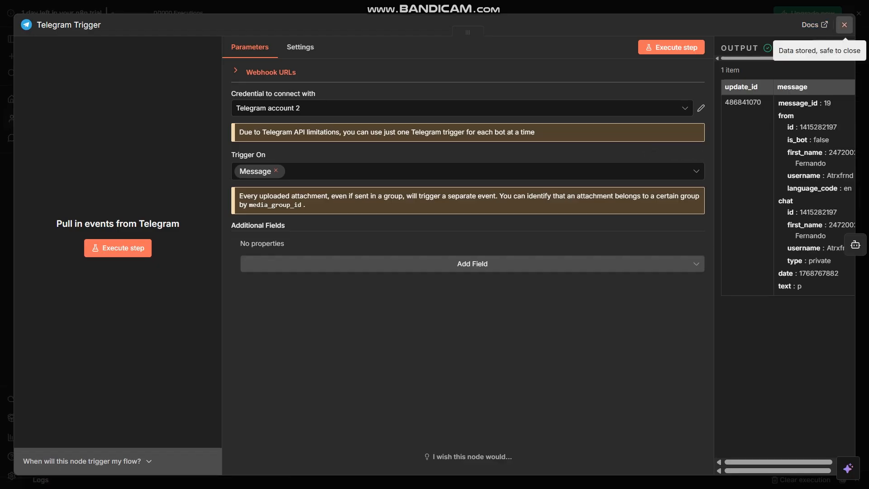
click(843, 24)
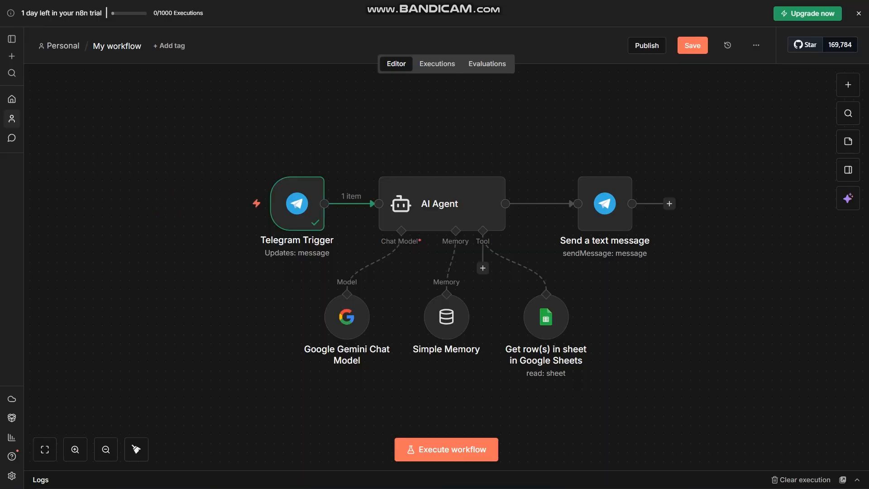
Step: Switch to Telegram and open the BotFather chat to view the bot creation messages and API token
key(alt+Tab)
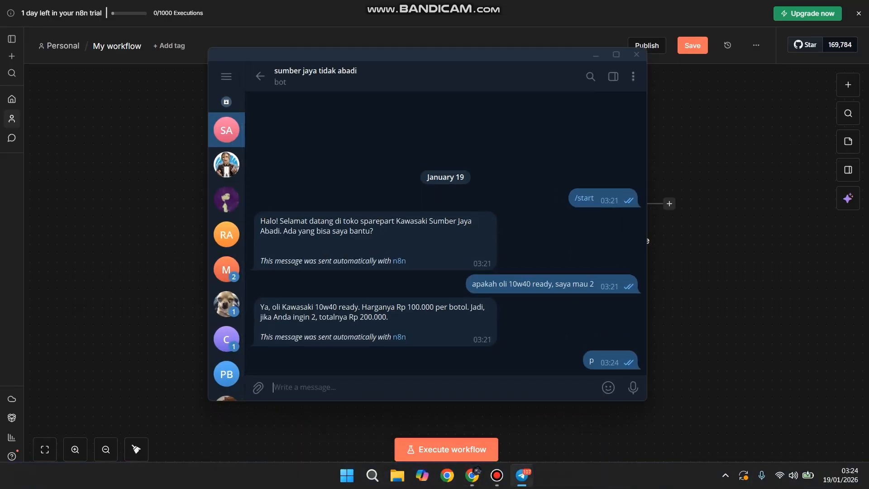
click(226, 164)
scroll(446, 233, up, 1)
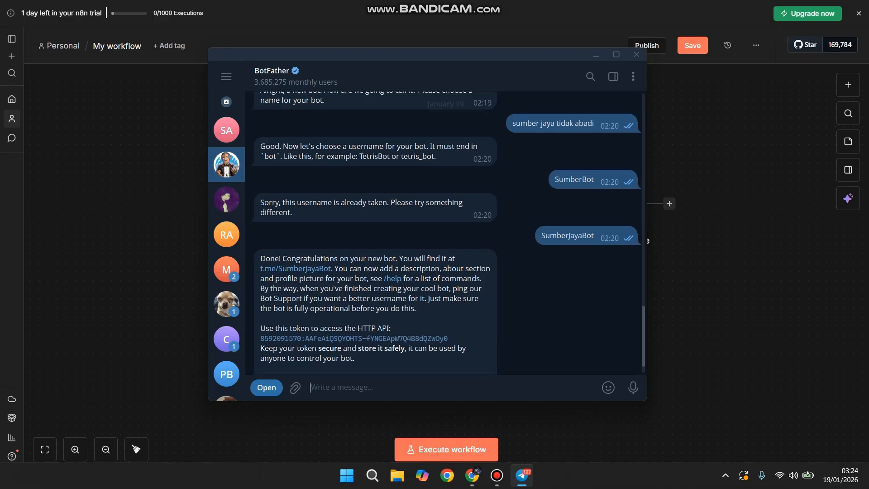
Step: Review the BotFather messages about the new bot's name, username and API token, and minimize Telegram
scroll(445, 233, up, 2)
scroll(446, 233, down, 2)
scroll(446, 233, up, 1)
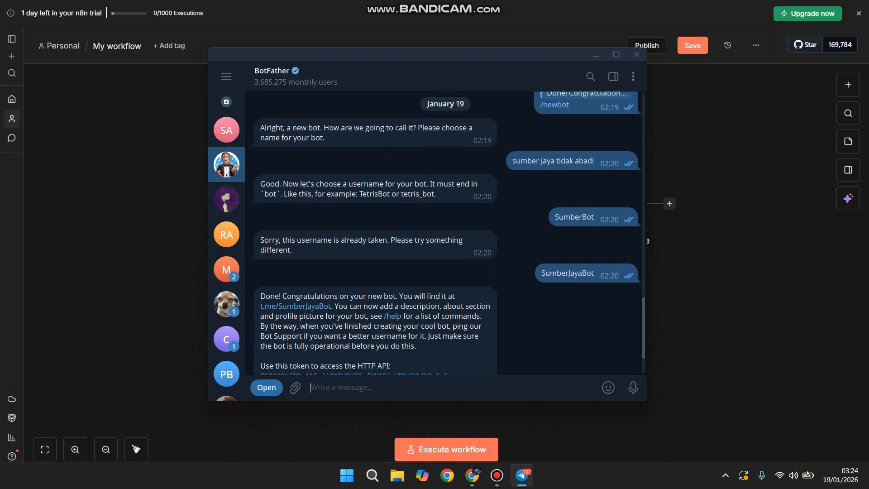
scroll(446, 233, up, 1)
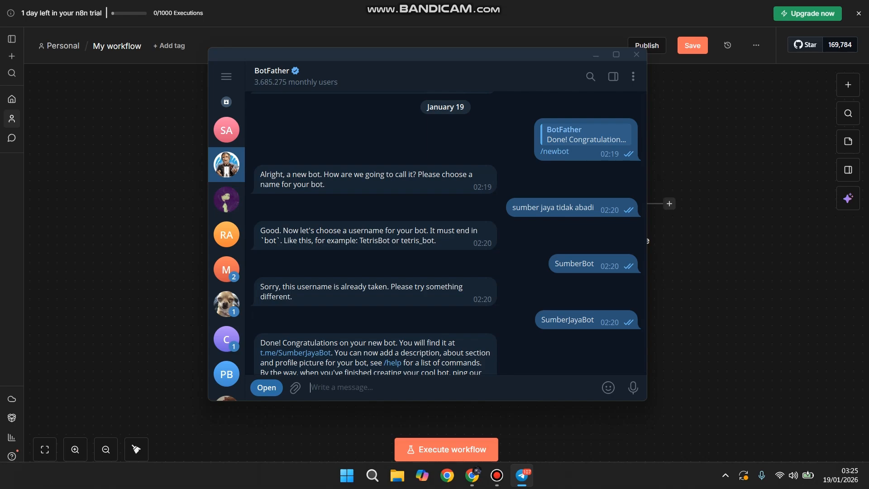
scroll(445, 233, down, 3)
scroll(445, 233, up, 1)
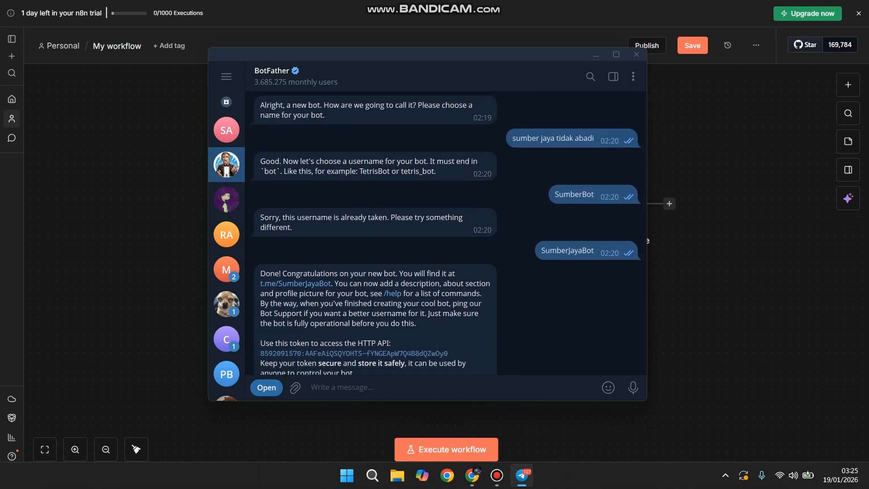
scroll(446, 233, down, 1)
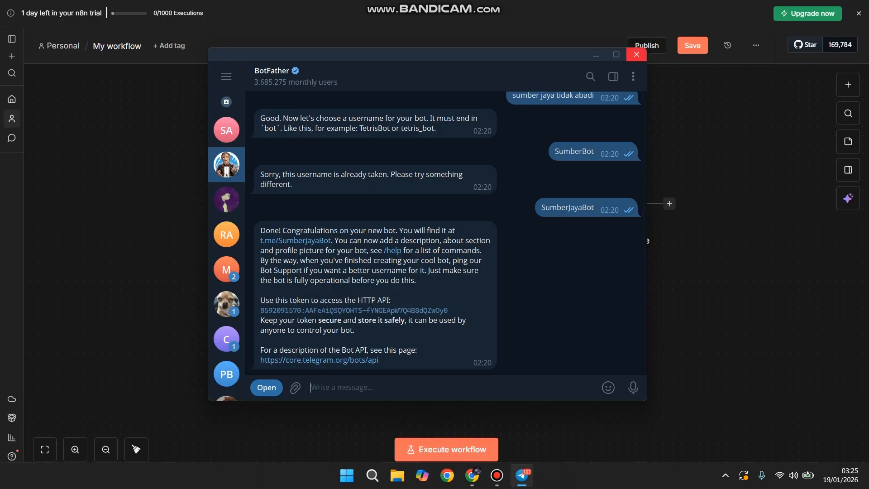
click(596, 55)
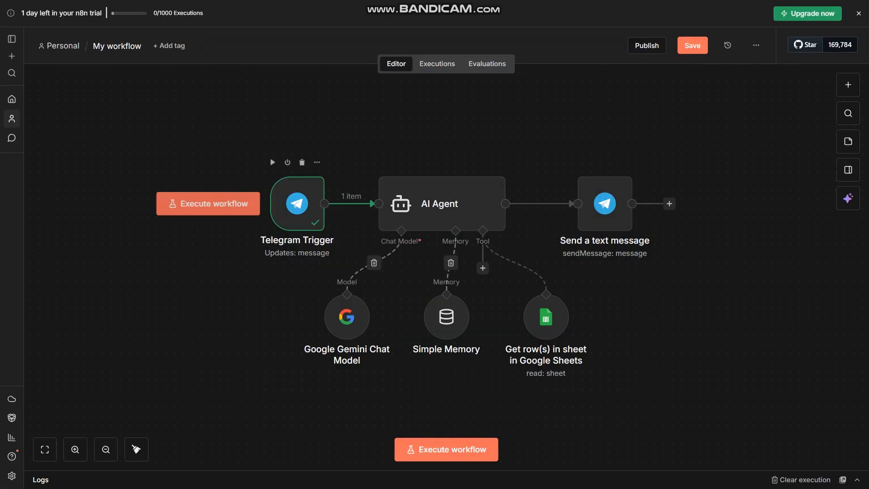
Step: Open the Telegram Trigger node and view the event types available for Trigger On
click(318, 163)
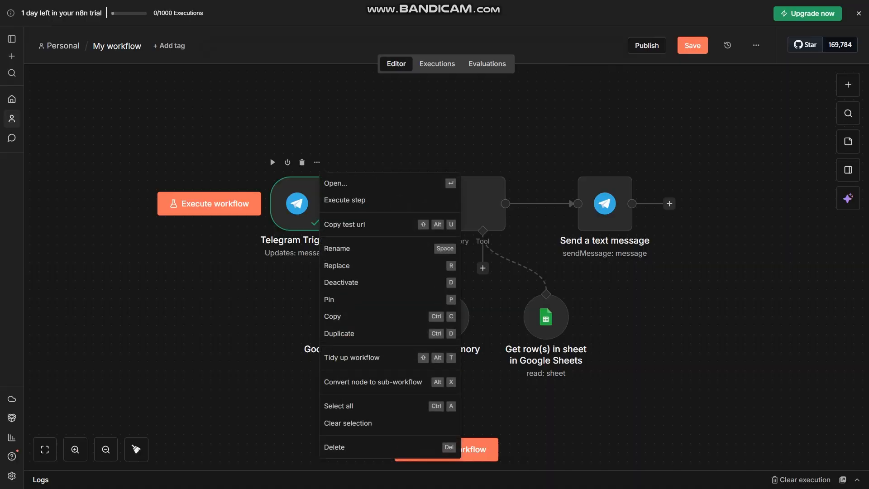
click(336, 183)
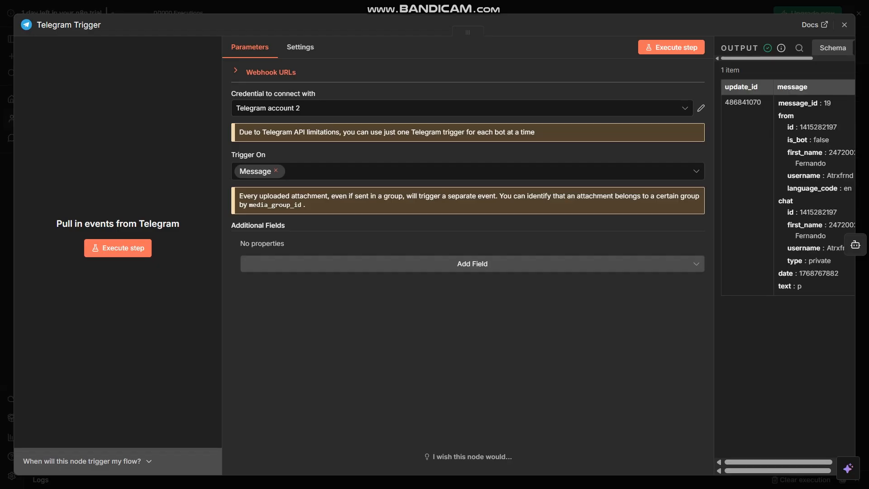
click(468, 171)
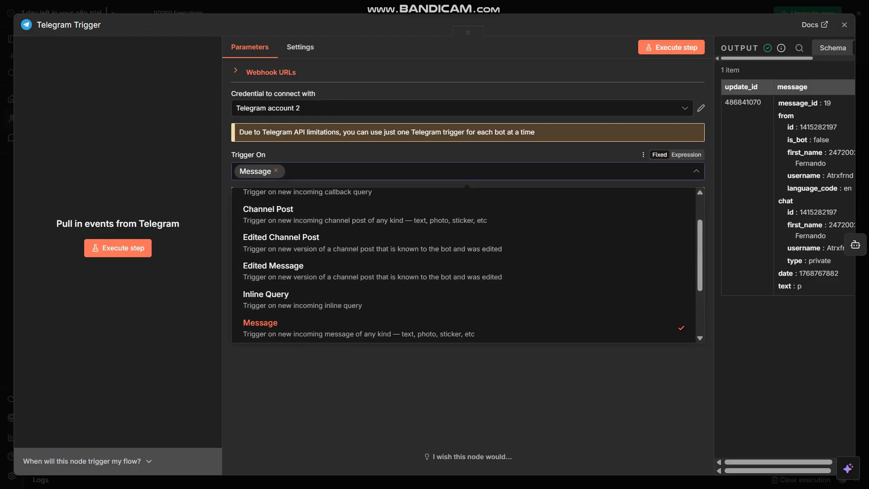
click(468, 371)
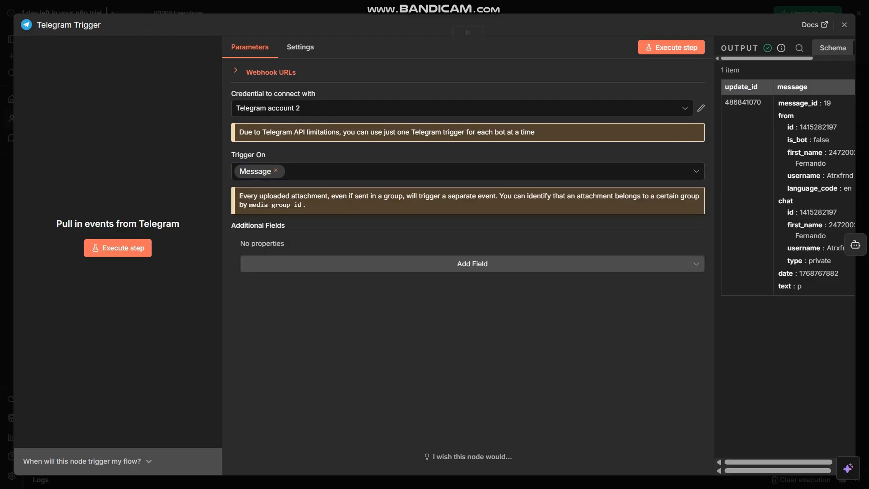
Step: Open a new Telegram API credential form to view its Access Token field, and return to the canvas without saving
click(462, 108)
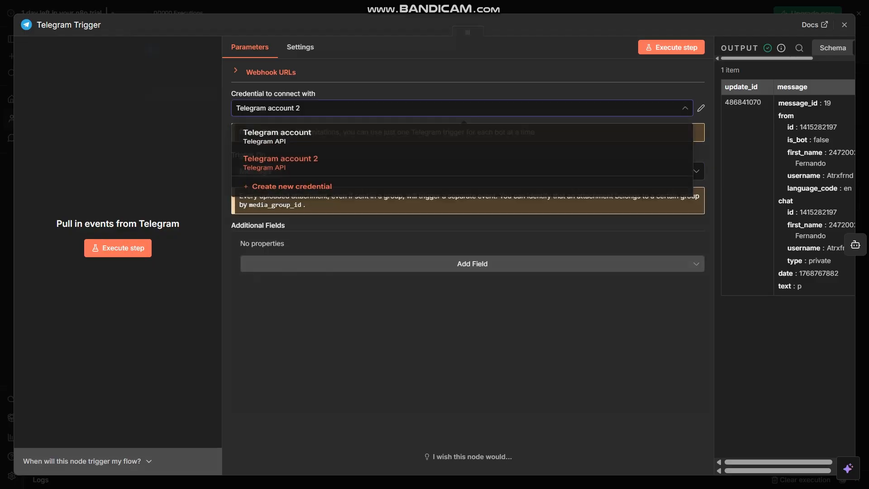
click(289, 171)
click(468, 204)
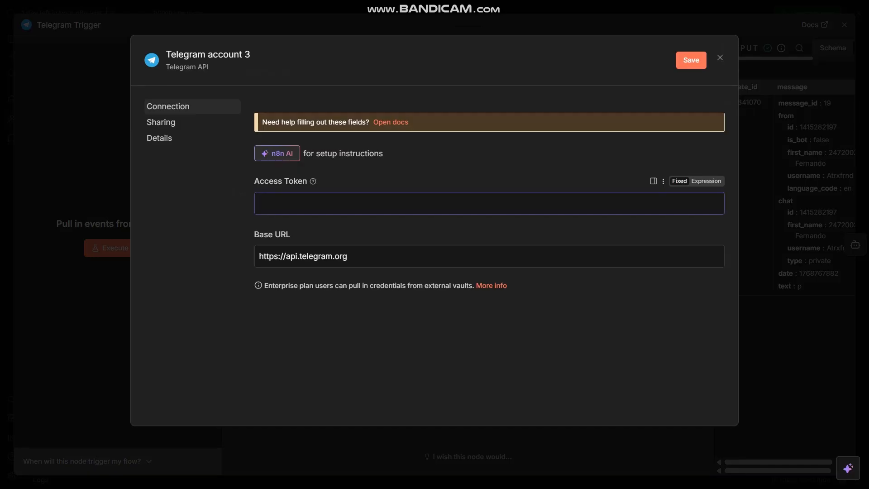
key(Escape)
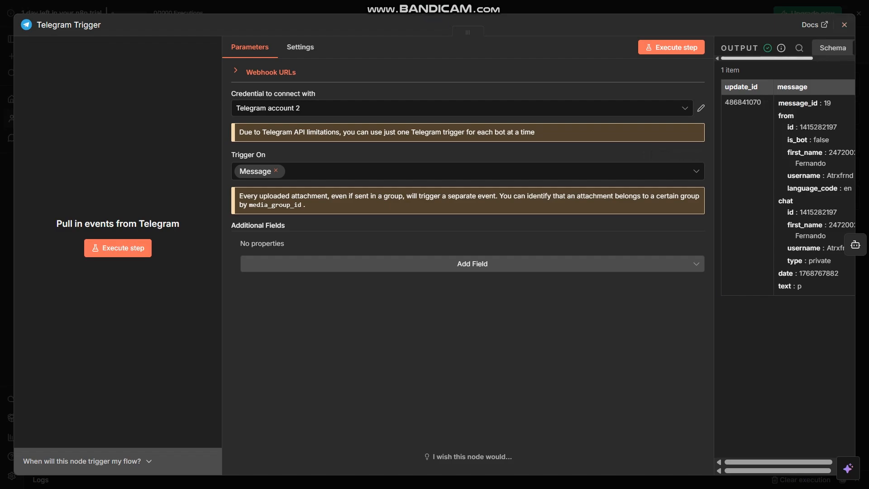
click(844, 24)
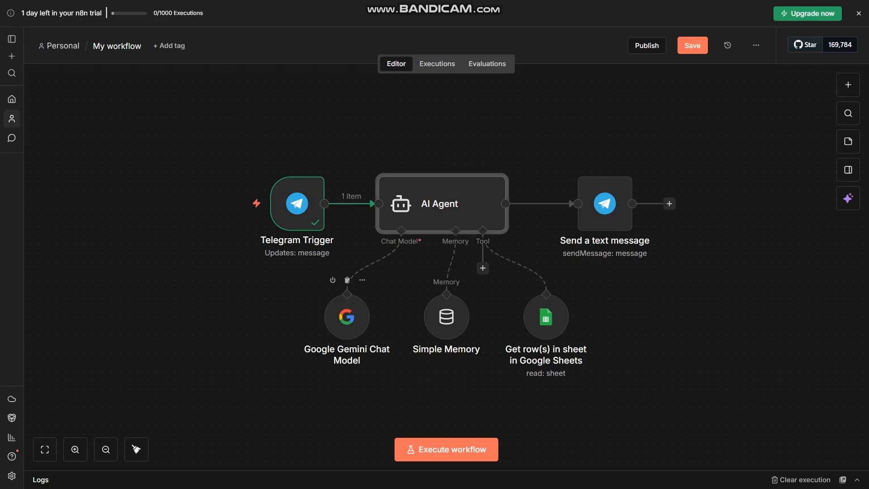
Step: Move the Google Gemini Chat Model node slightly closer to the Simple Memory node
click(347, 317)
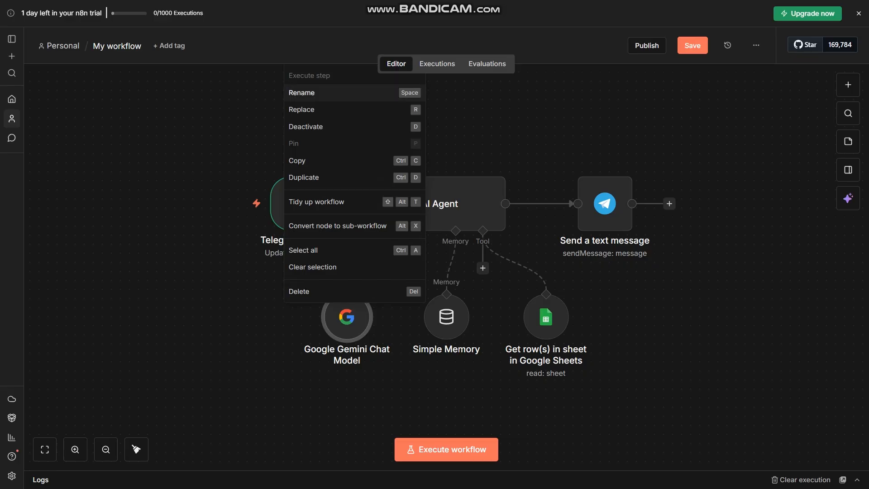
drag(493, 104, 475, 86)
drag(346, 317, 365, 317)
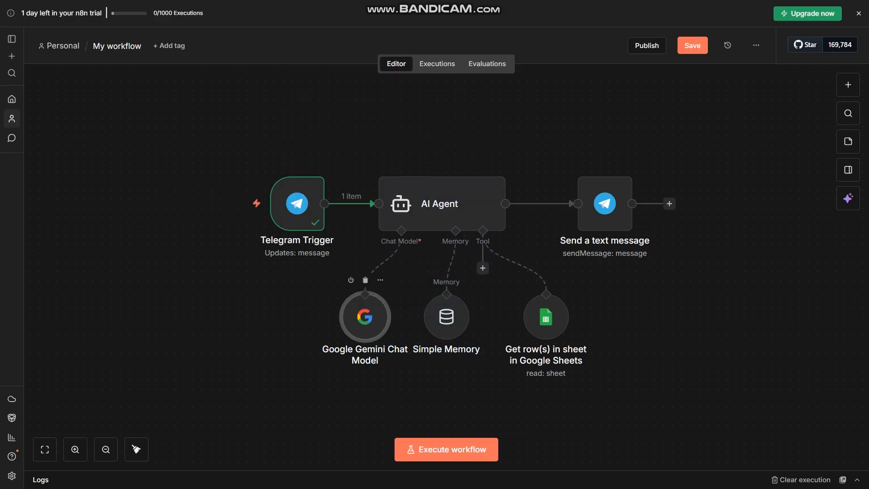
Step: Search the node library for "simple" to show where Simple Memory is found, and close the library
click(446, 316)
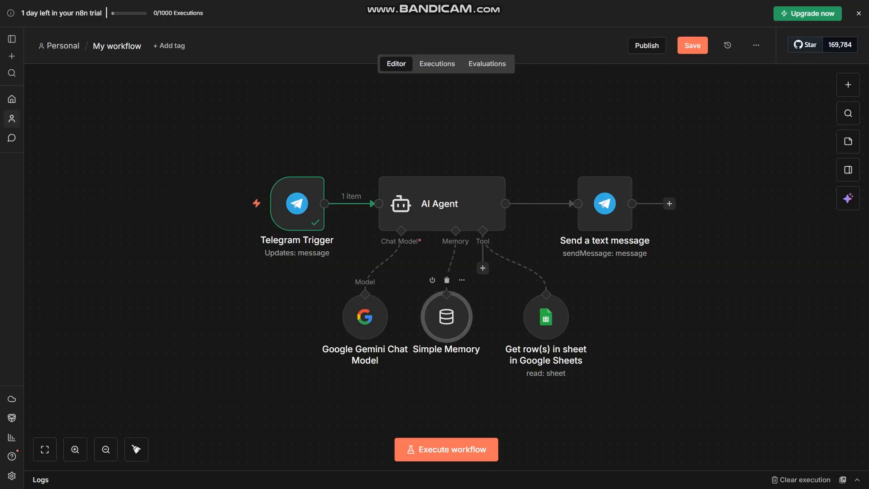
click(848, 85)
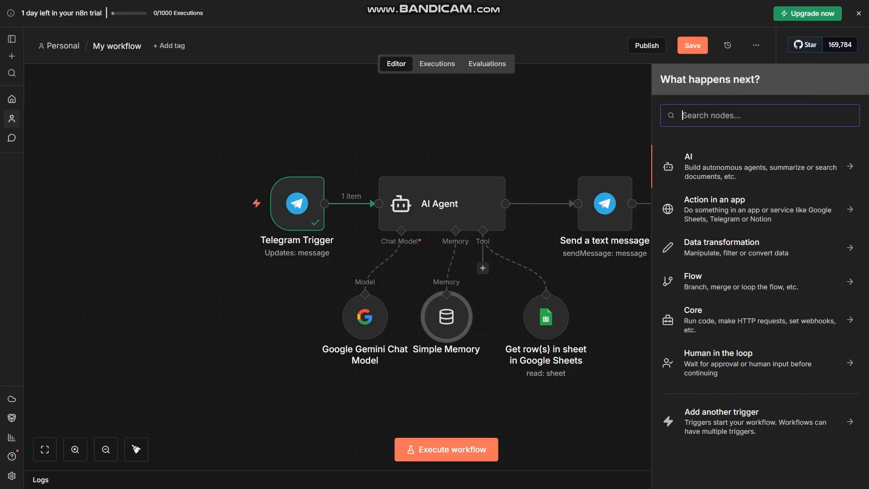
text(sim)
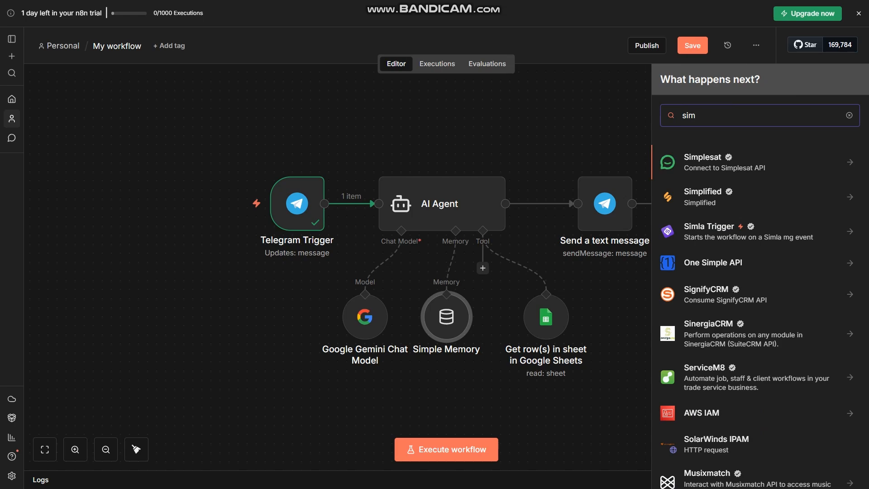
text(ple)
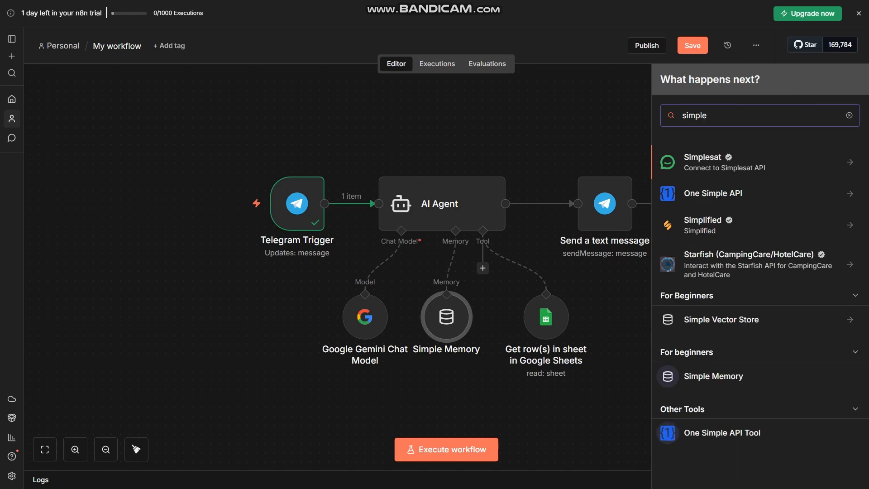
click(620, 357)
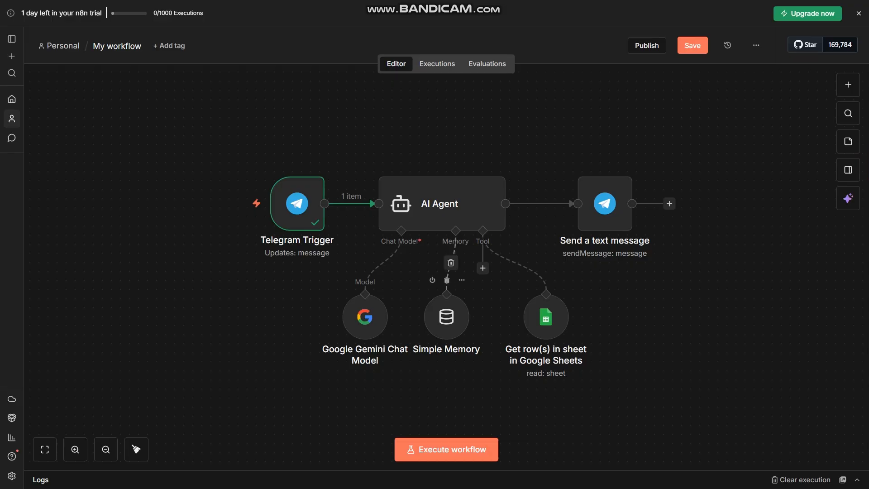
Step: Open the Simple Memory node to review its session key expression and context window length, and return to the canvas
double_click(447, 317)
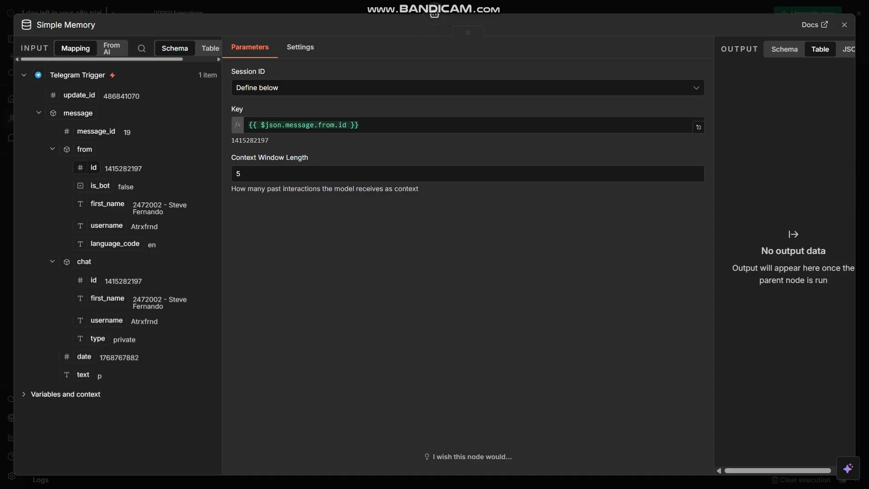
drag(93, 168, 50, 195)
click(843, 25)
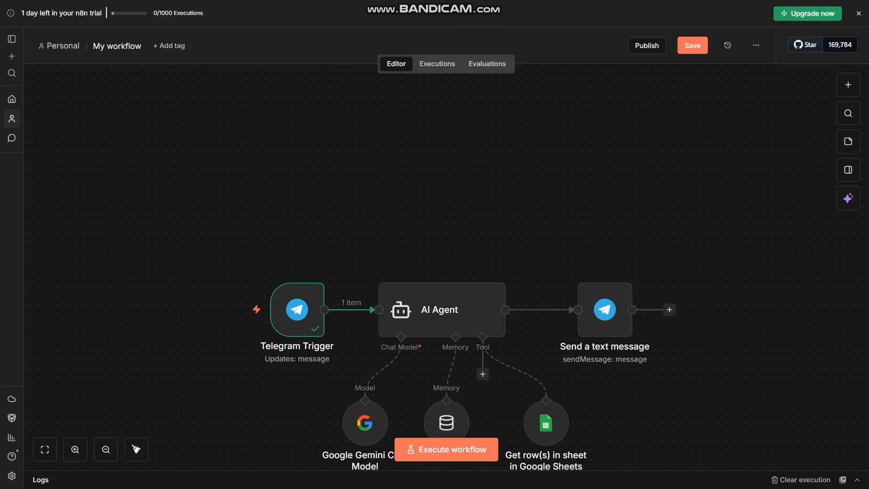
Step: Move the Get row(s) in sheet in Google Sheets node slightly closer to the Simple Memory node
scroll(442, 312, down, 3)
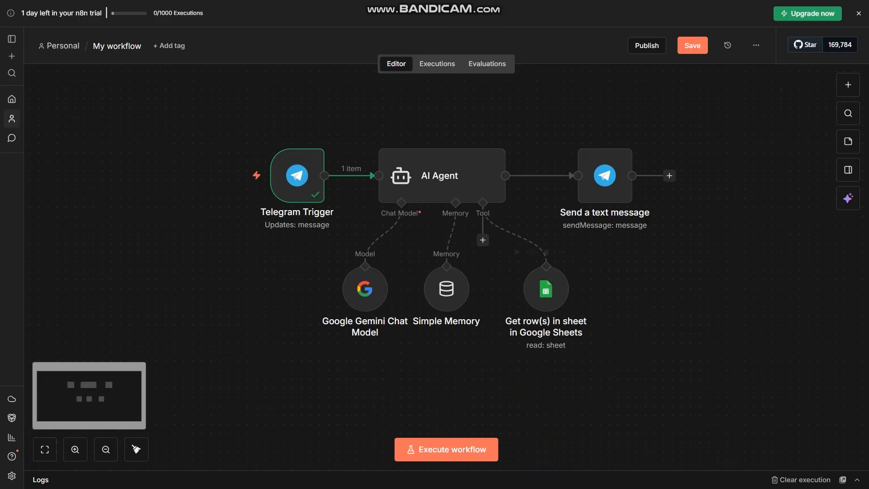
drag(546, 288, 528, 288)
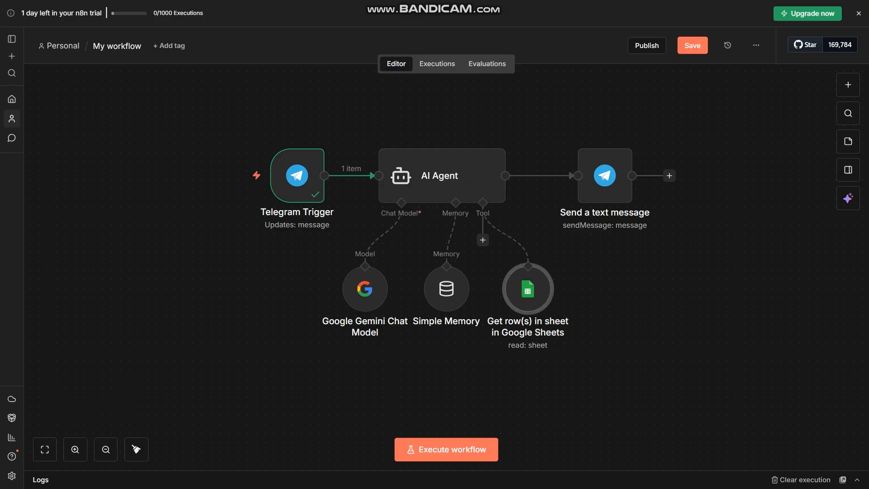
right_click(561, 259)
click(559, 263)
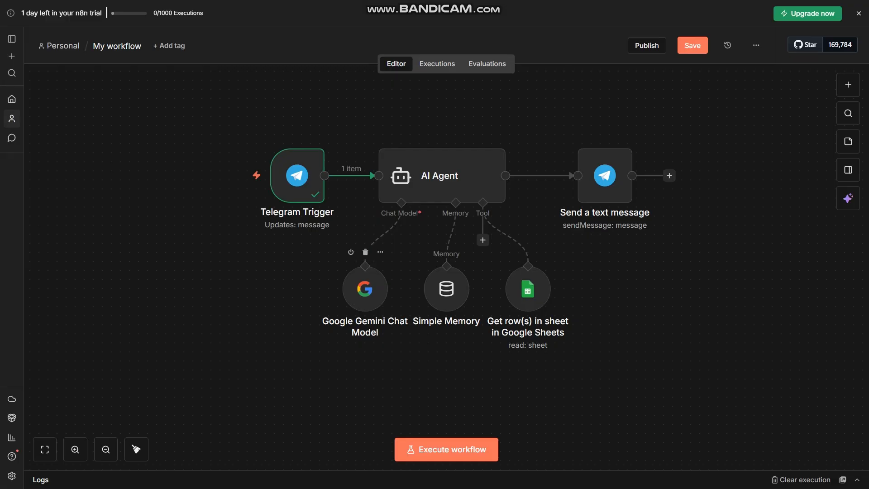
Step: Look through the AI nodes and the main categories of the node library, and close it
right_click(369, 282)
scroll(285, 177, up, 2)
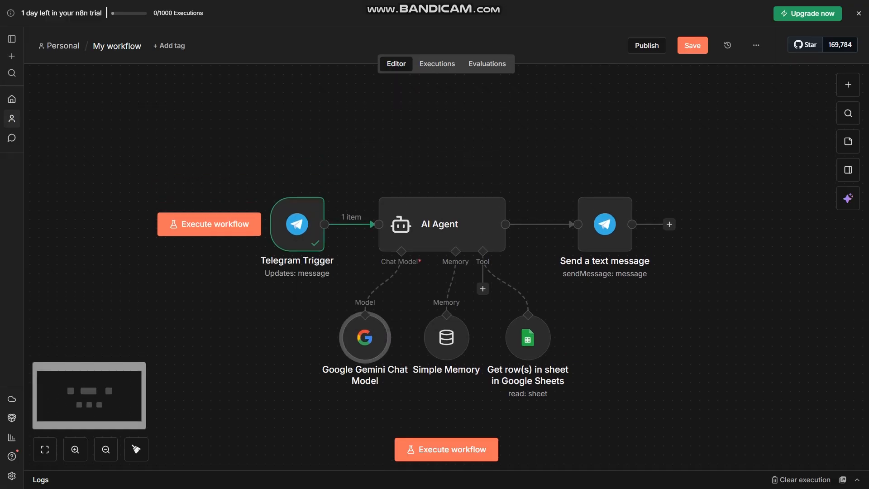
scroll(365, 339, up, 1)
click(364, 356)
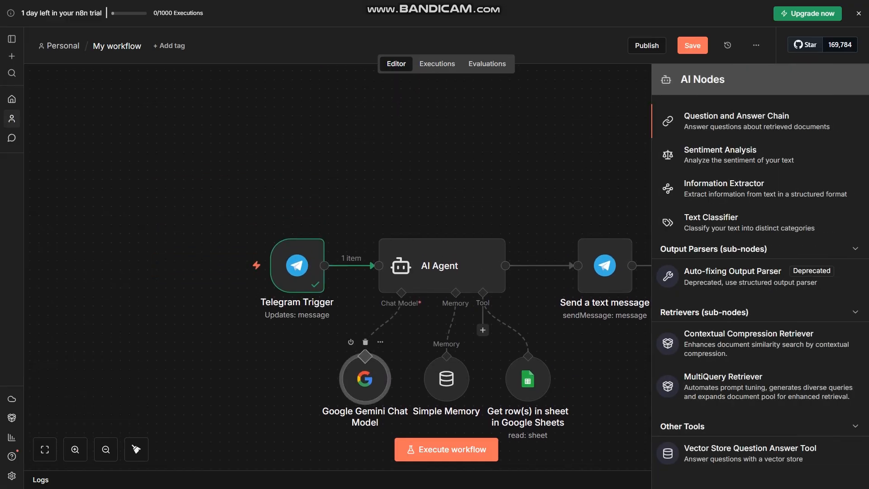
key(Escape)
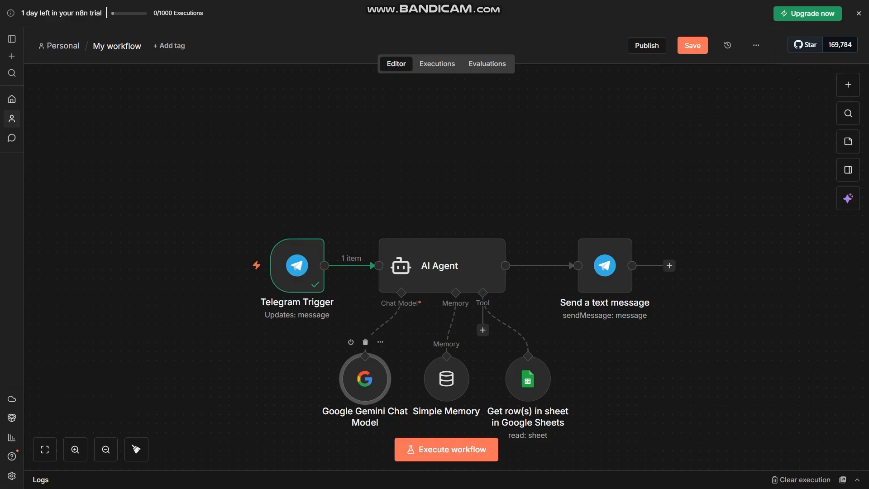
click(848, 85)
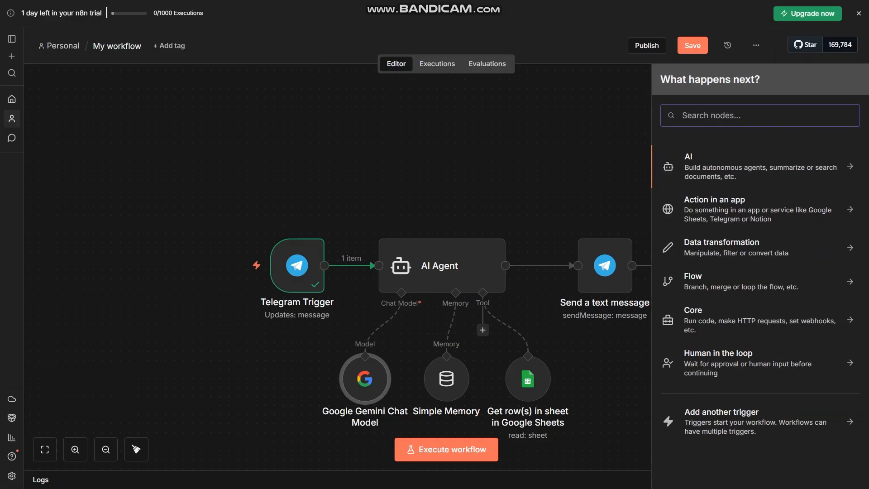
key(Escape)
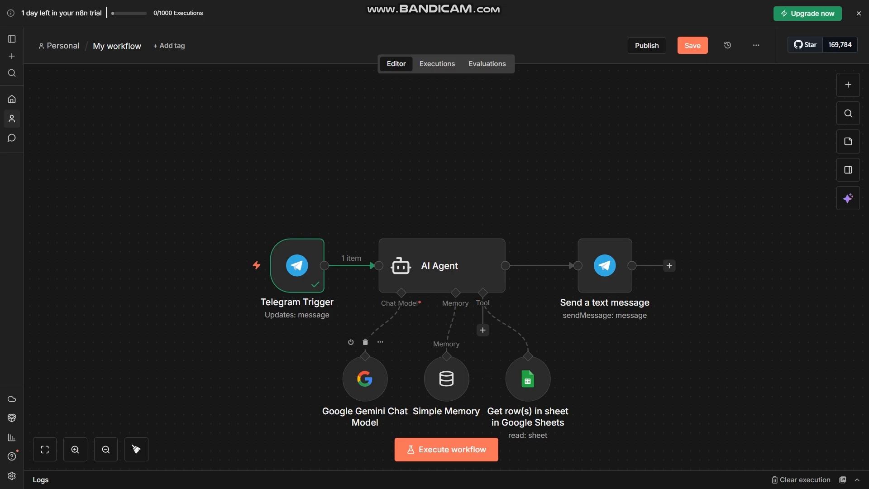
Step: Open the Google Gemini Chat Model node to review its credential and model settings, and return to the canvas
right_click(365, 379)
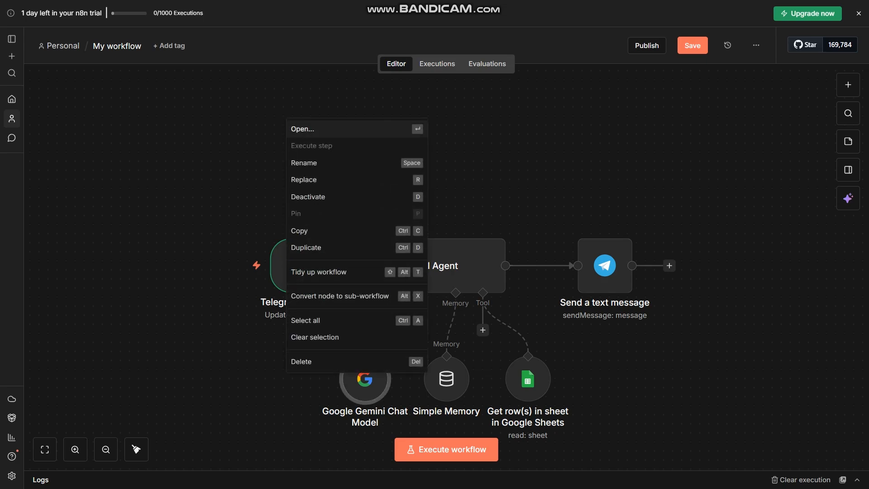
click(316, 129)
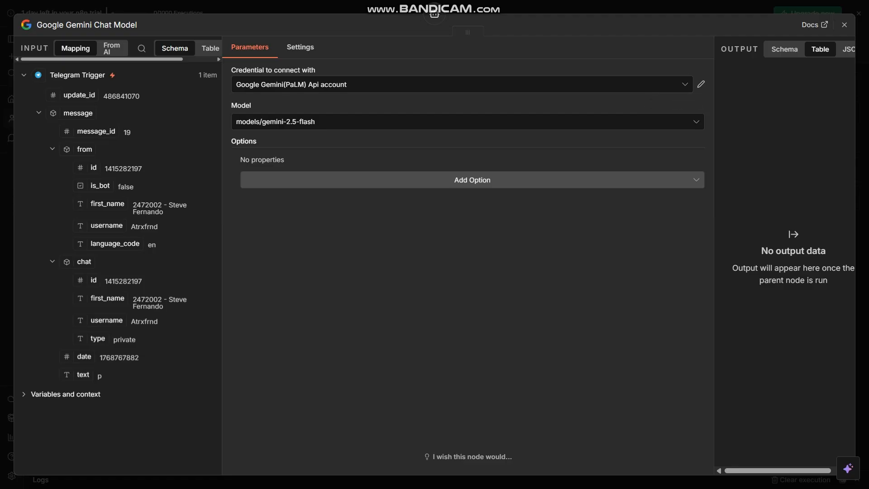
click(844, 25)
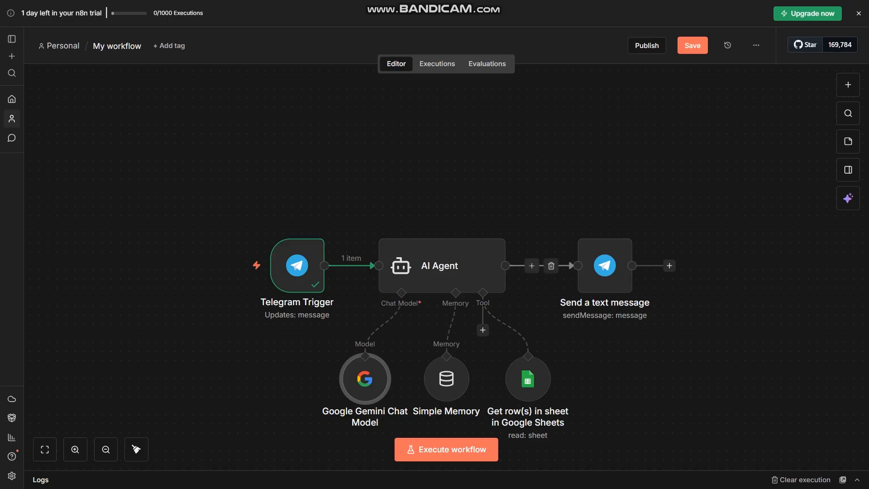
Step: Search the node library for "shee" to look at the Google Sheets node, and close the library
scroll(473, 270, down, 2)
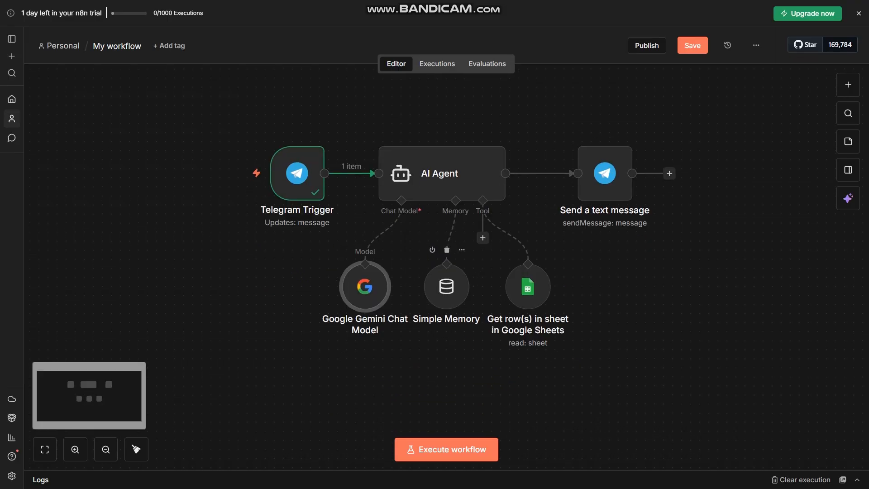
click(528, 287)
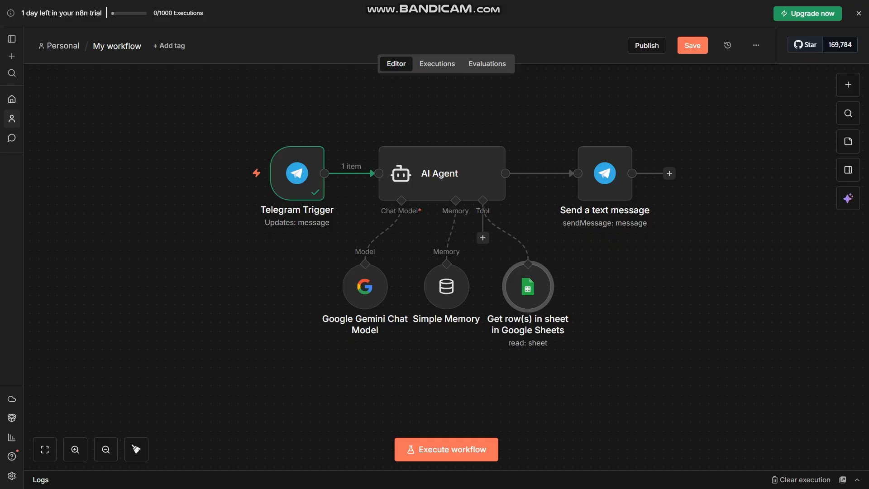
click(543, 249)
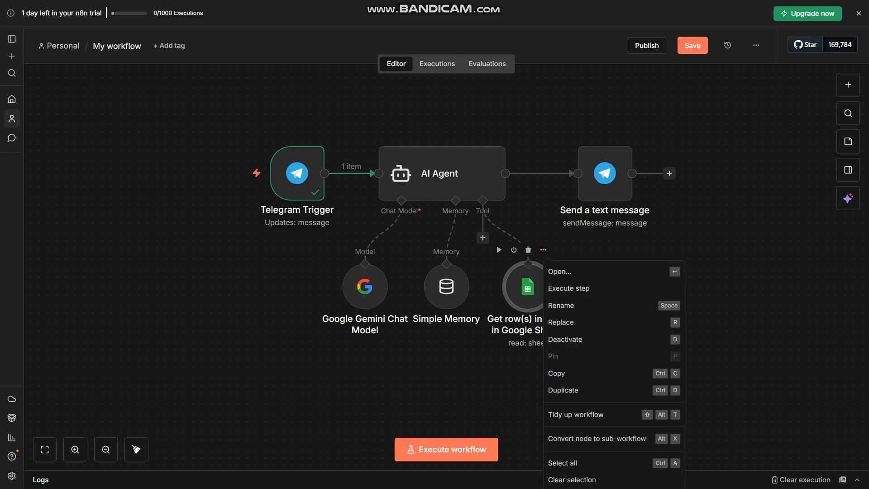
click(848, 84)
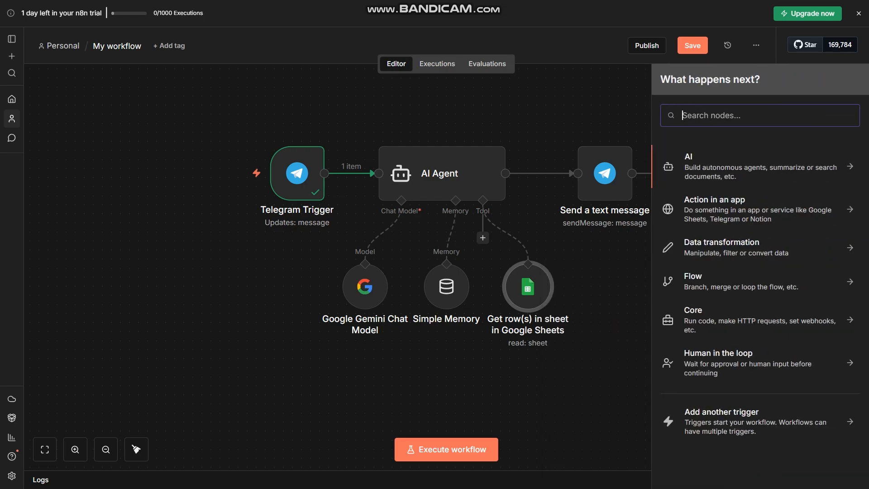
text(shee)
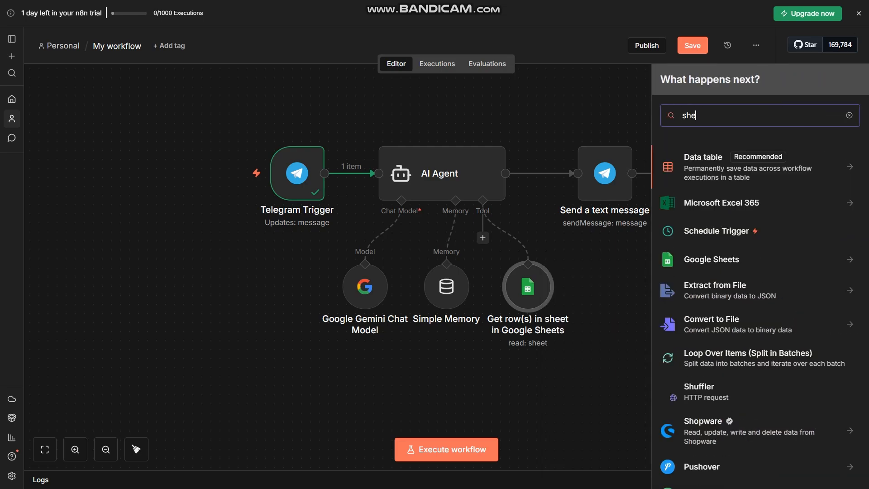
key(Down)
key(Down)
key(Down)
key(Down)
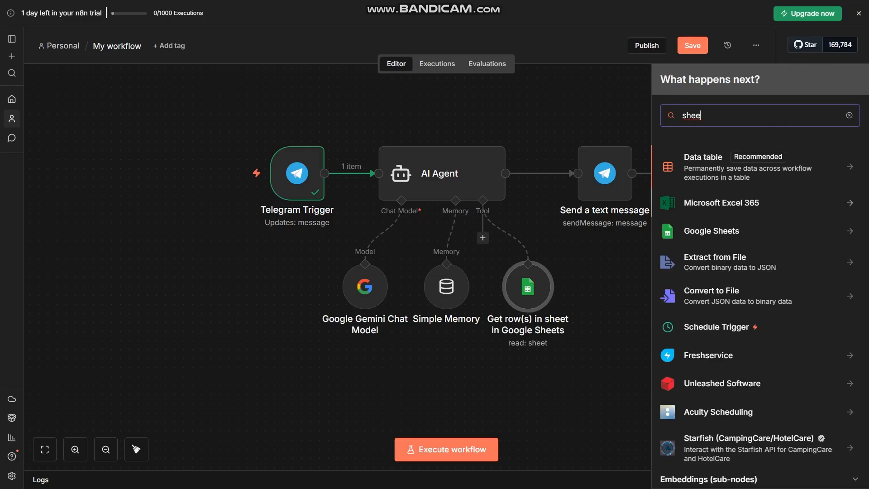
key(Escape)
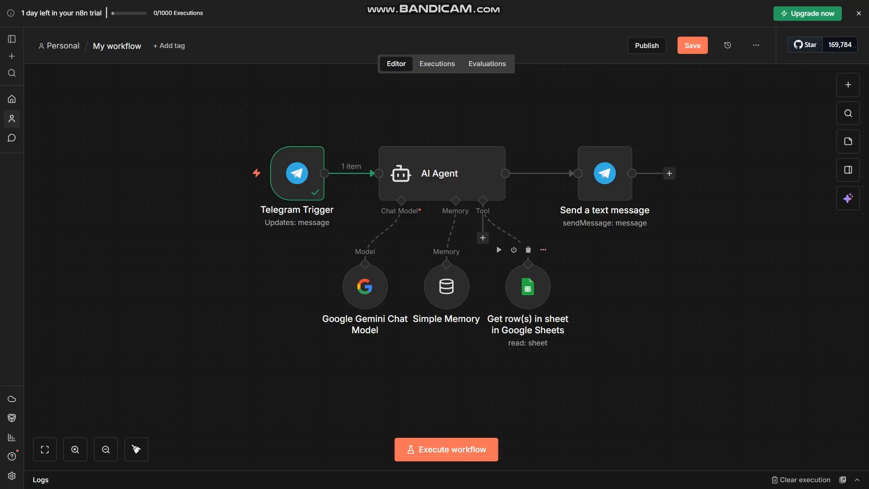
Step: Open the Get row(s) in sheet in Google Sheets node, view the form for a new credential, and close it without connecting
click(543, 249)
click(557, 270)
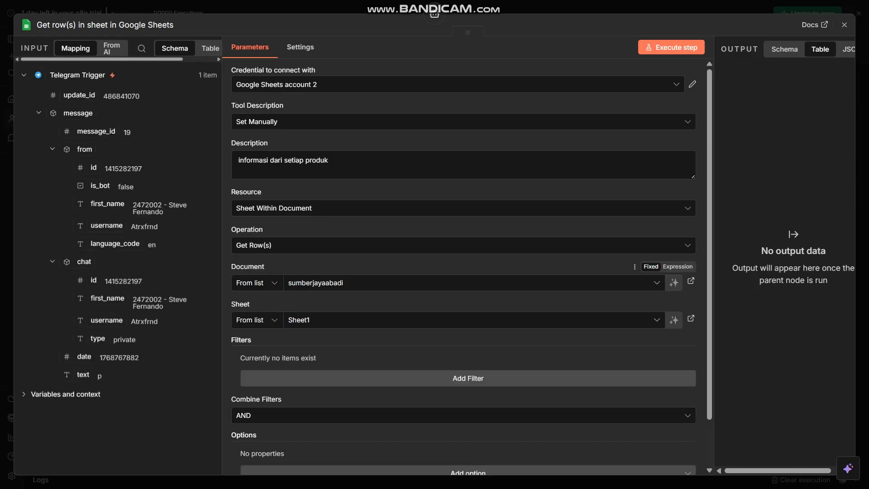
scroll(466, 165, down, 1)
scroll(466, 165, up, 1)
scroll(466, 165, down, 1)
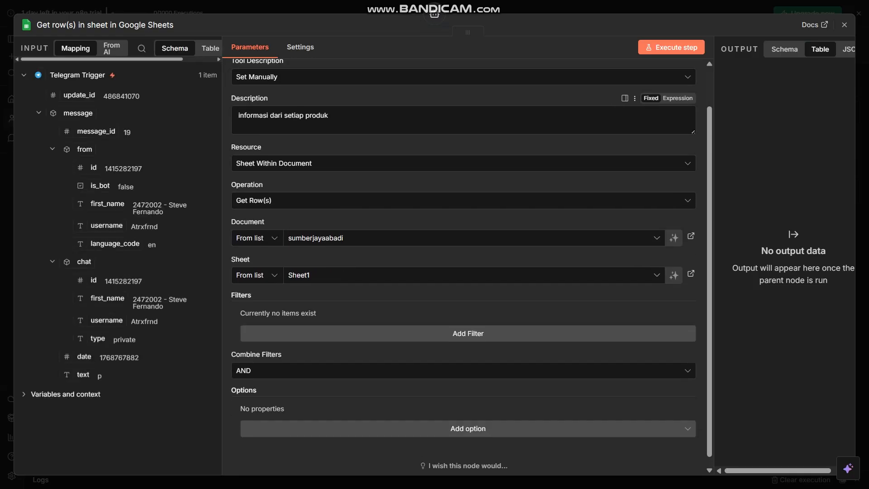
scroll(466, 165, up, 1)
click(457, 85)
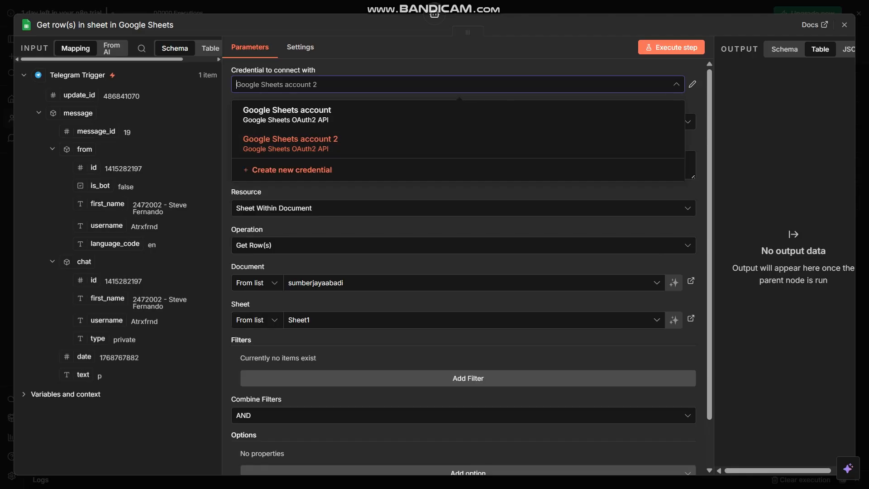
click(292, 170)
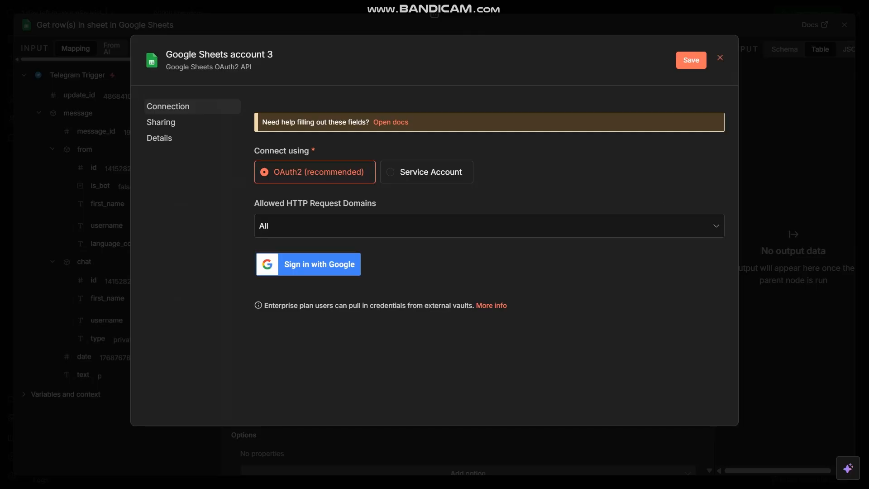
click(720, 57)
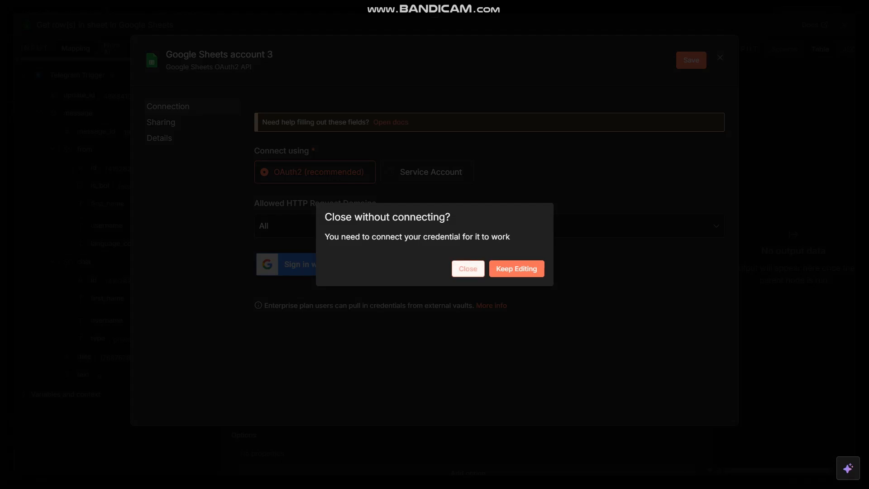
click(468, 268)
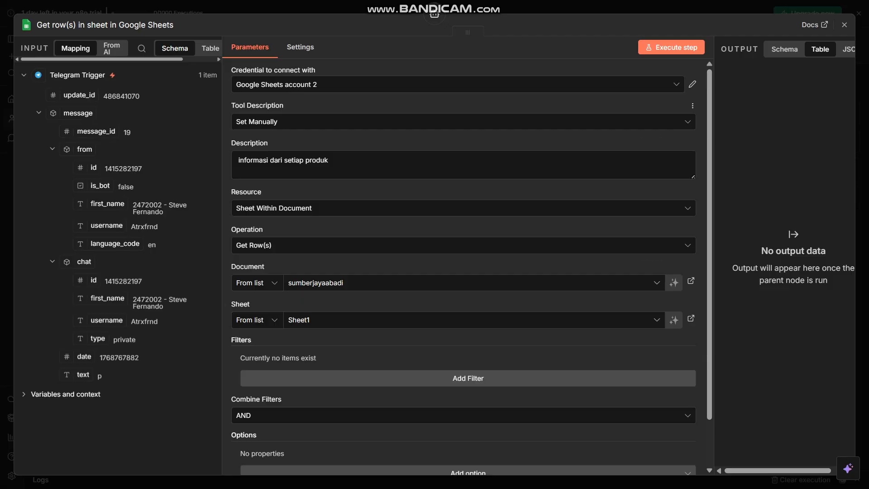
Step: Review the Google Sheets node's tool description options, document and sheet settings, and return to the canvas
click(463, 122)
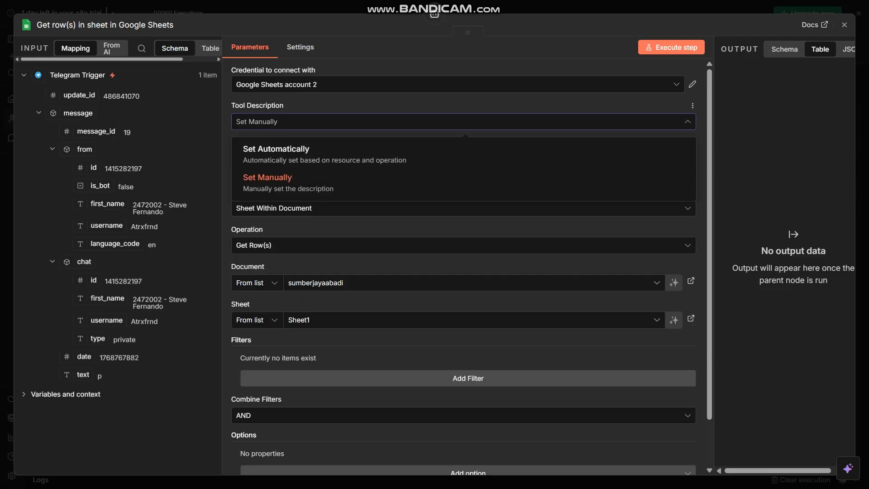
click(463, 121)
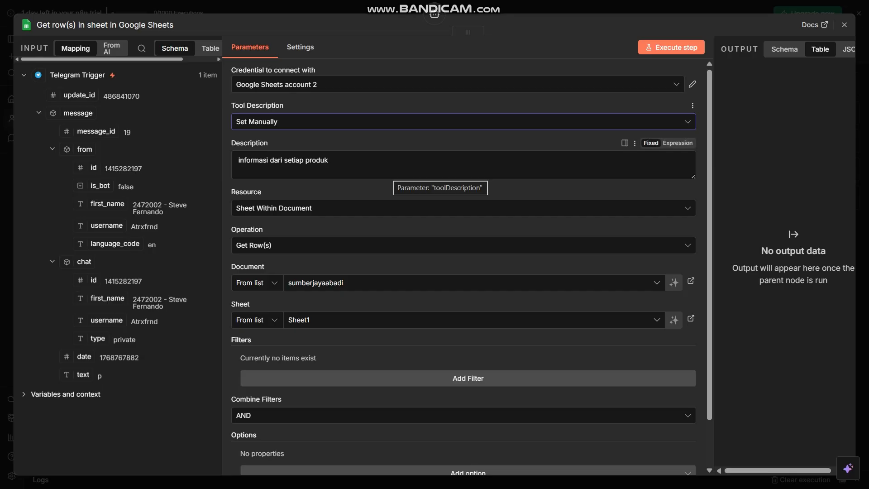
scroll(453, 190, down, 2)
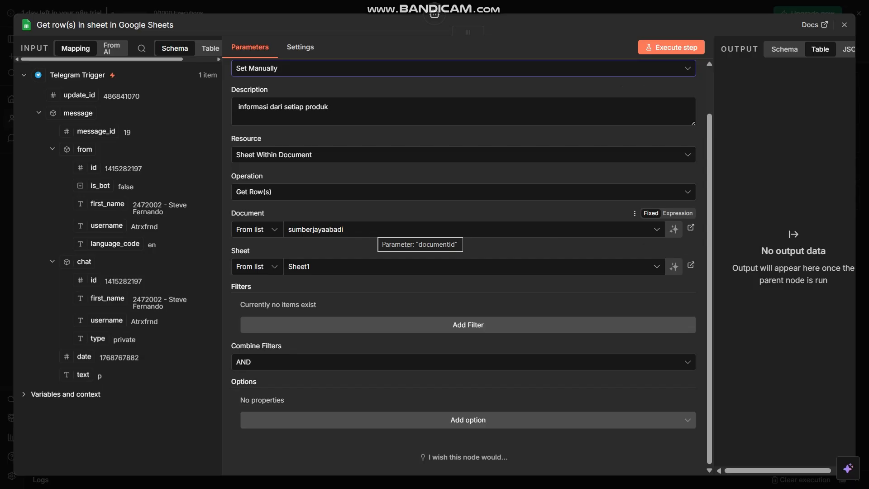
click(379, 229)
click(378, 229)
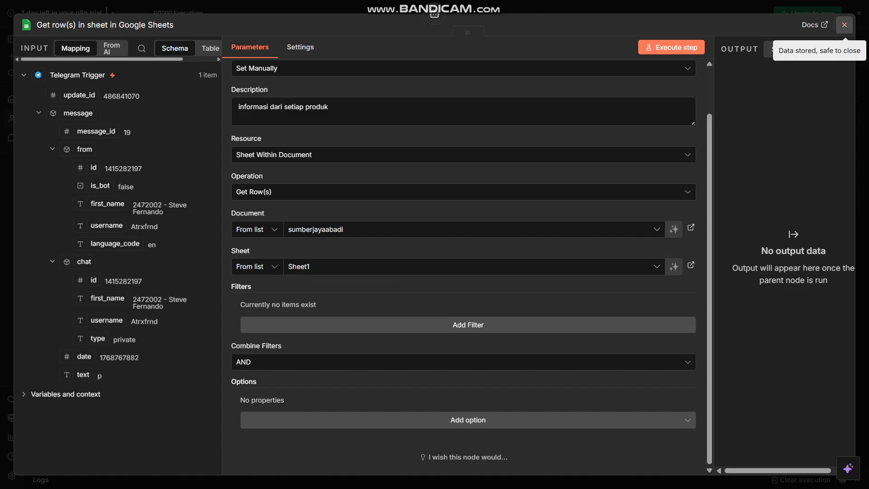
click(844, 25)
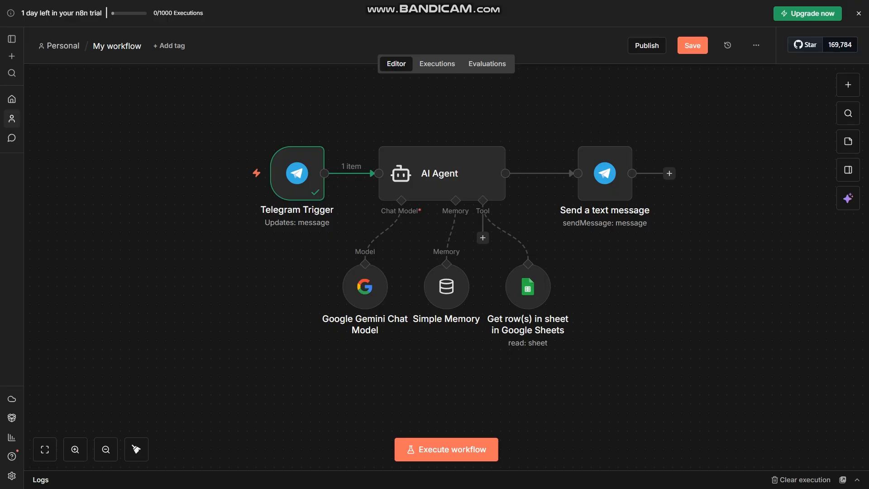
Step: Search the node library for "tele", look through the Telegram node's message actions, and close the library
click(847, 84)
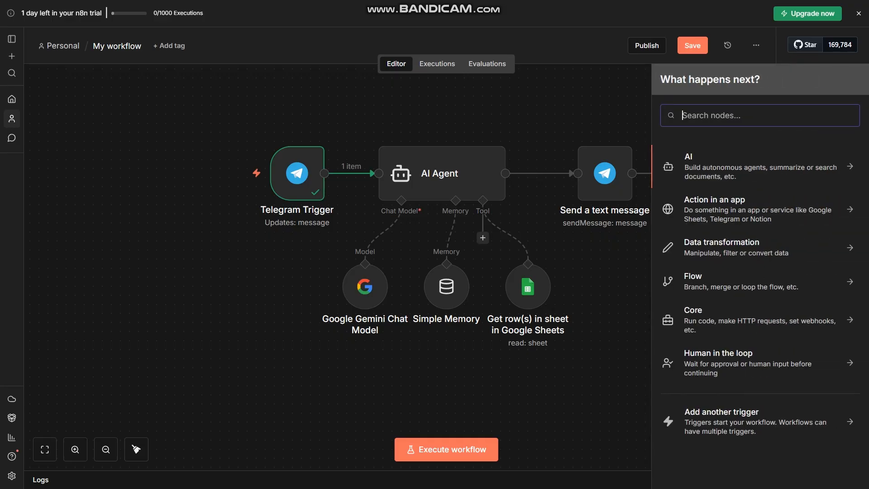
text(tele)
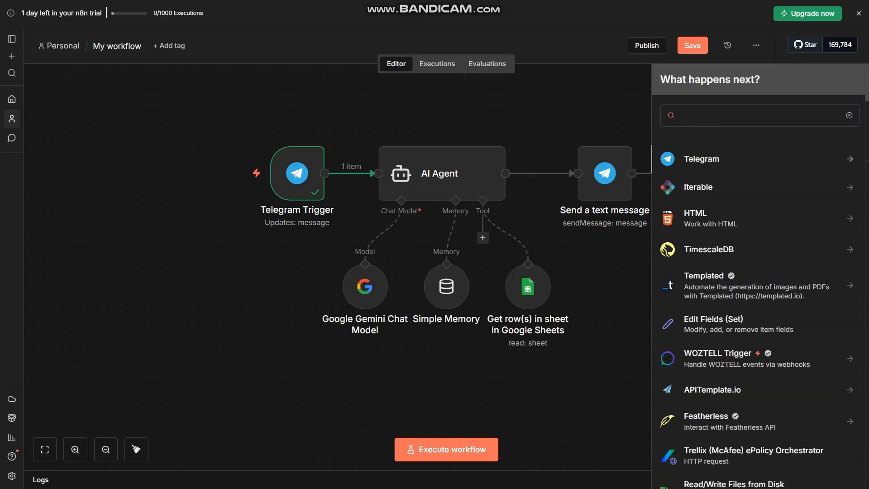
key(Return)
scroll(760, 317, down, 3)
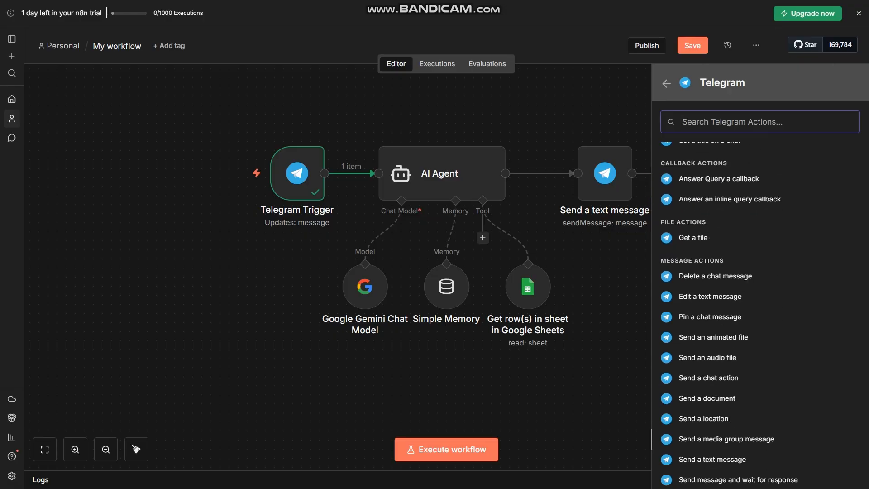
scroll(760, 294, down, 3)
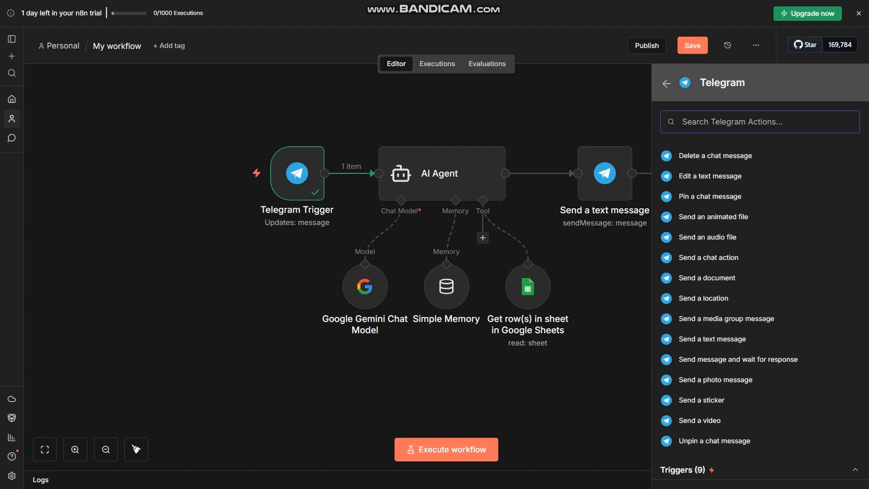
click(616, 317)
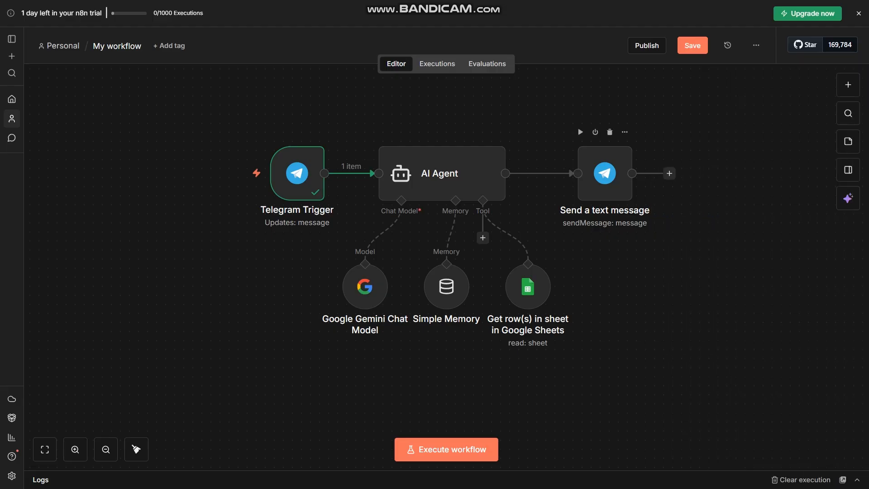
Step: Open the Send a text message node to review its credential, operation, Chat ID and Text expressions
click(625, 132)
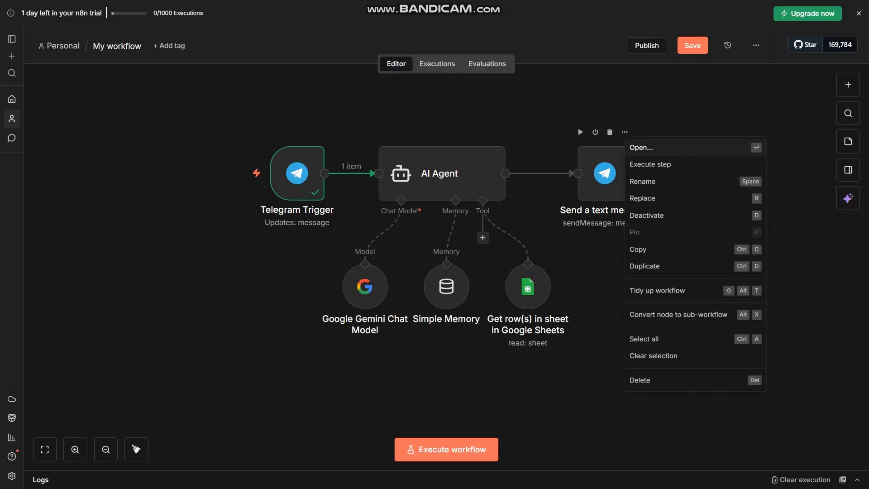
click(631, 145)
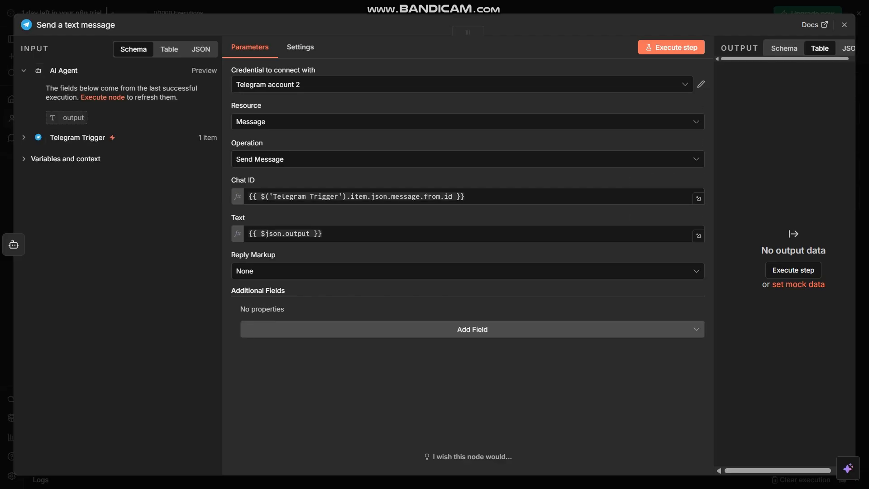
key(ctrl+a)
drag(407, 258, 408, 107)
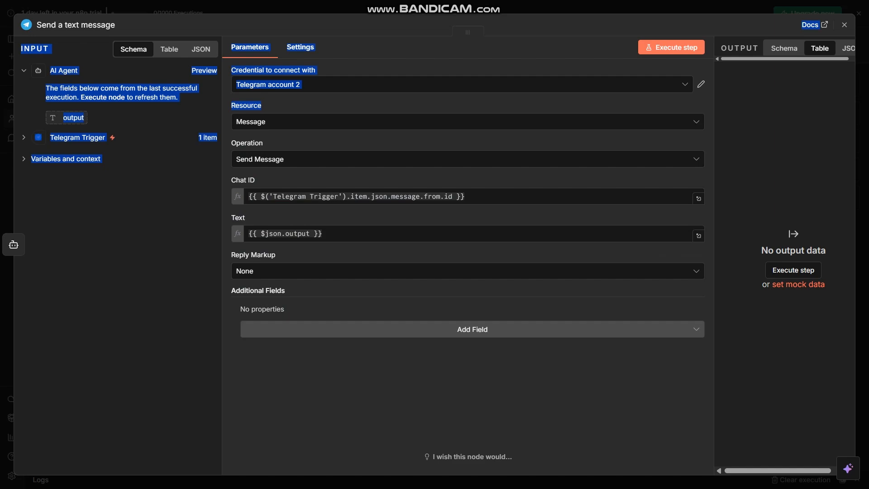
click(407, 107)
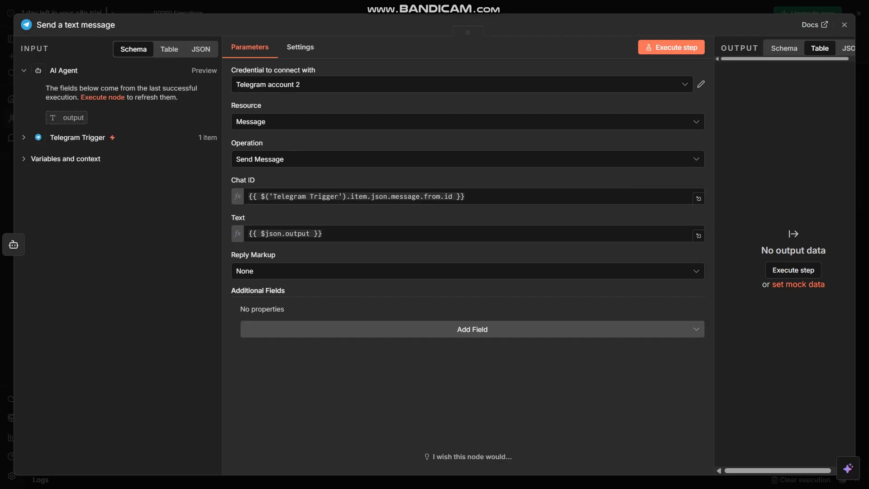
Step: Expand the Telegram Trigger input data to examine the sender's id field used for the Chat ID, and return to the canvas
click(77, 137)
scroll(90, 229, down, 1)
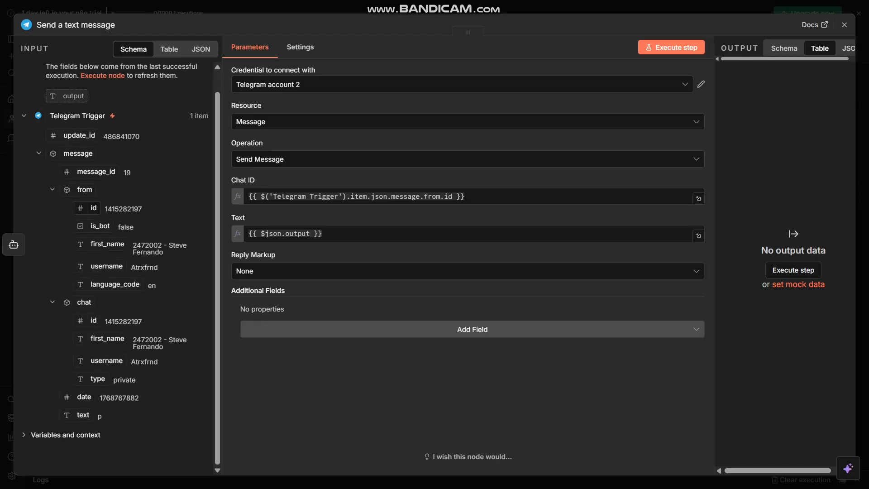
drag(92, 208, 125, 203)
click(844, 25)
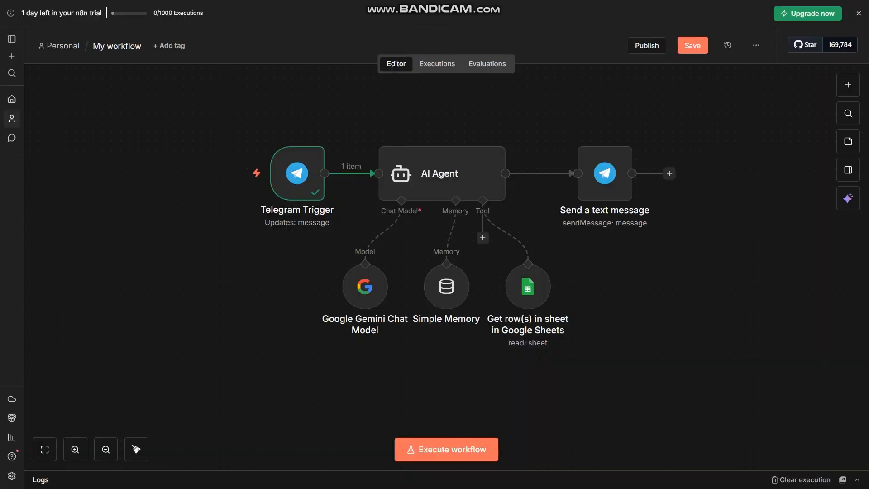
Step: Move the Get row(s) in sheet in Google Sheets node slightly upward on the canvas
scroll(446, 267, right, 1)
scroll(446, 267, left, 1)
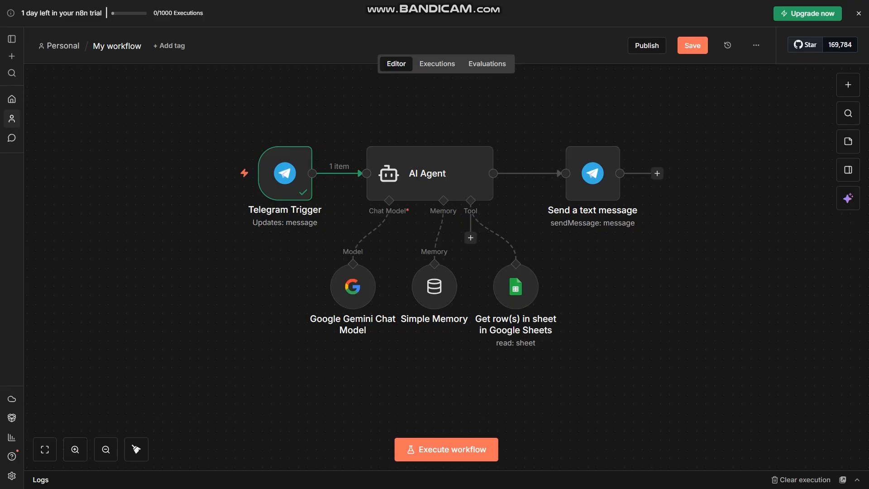
mouse_move(515, 286)
mouse_down()
mouse_move(515, 268)
mouse_move(515, 277)
mouse_up()
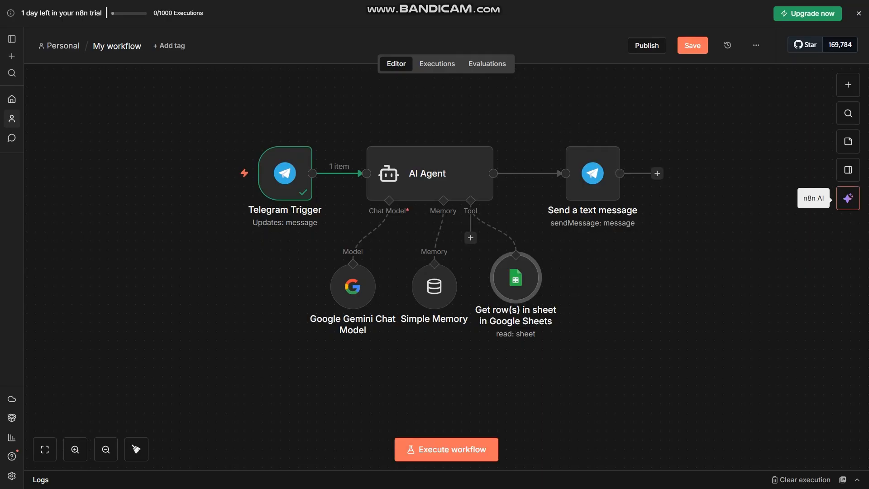
Step: Open the n8n AI assistant and compare its Ask and Build modes, ending in Build mode
click(848, 198)
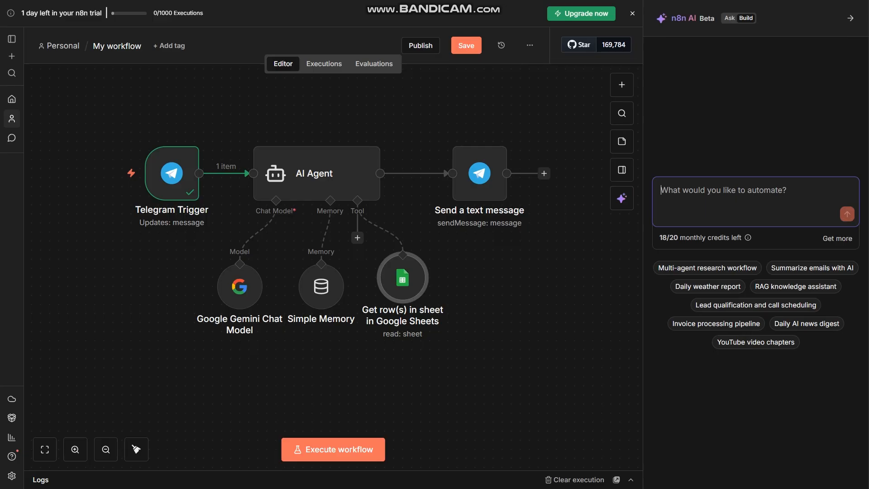
click(729, 18)
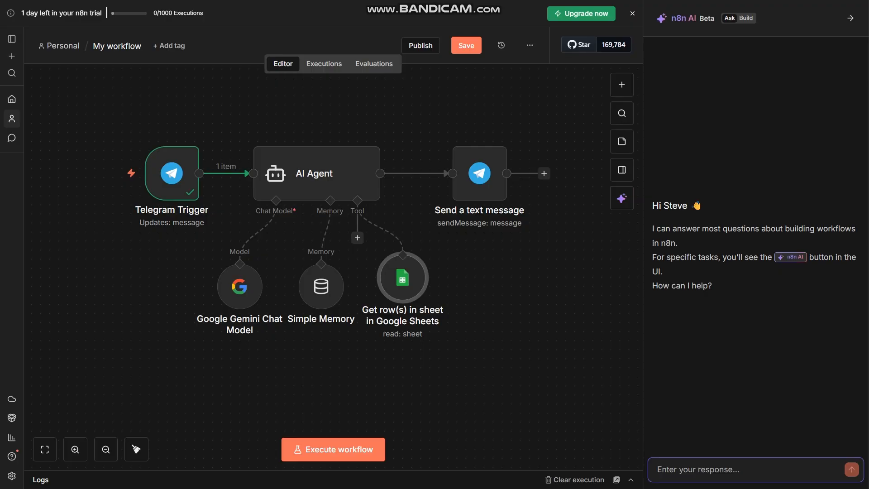
click(745, 18)
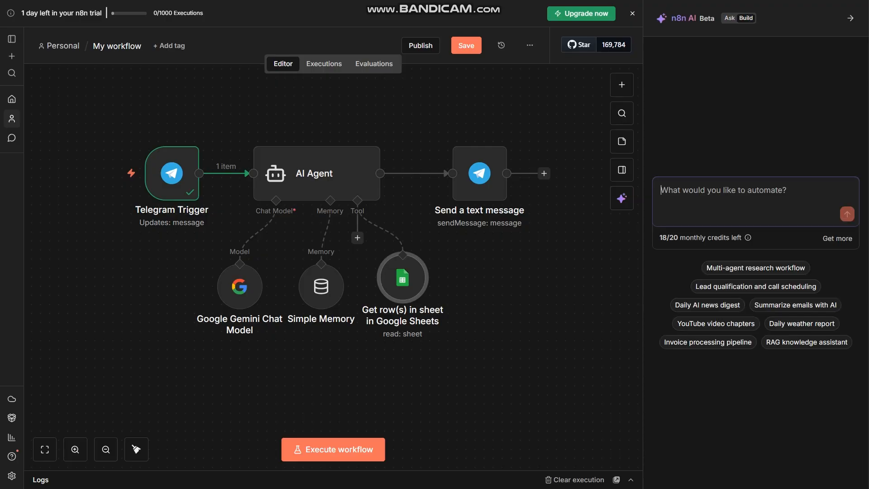
click(743, 18)
click(745, 18)
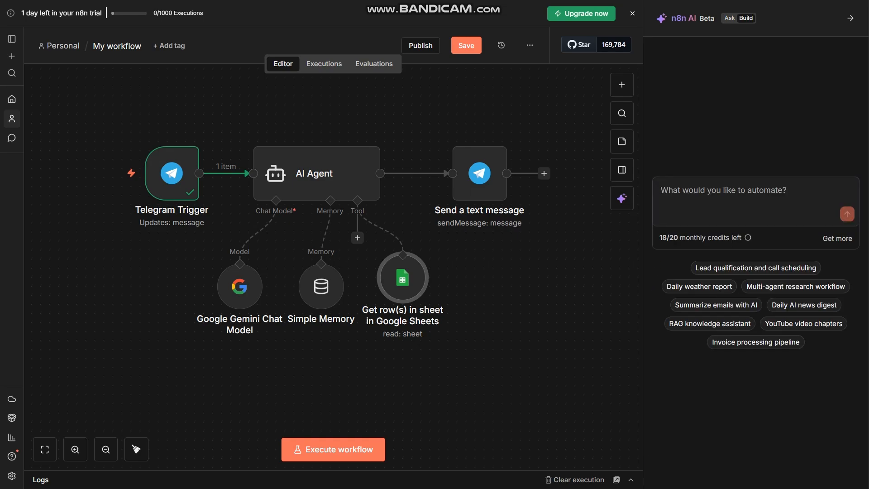
click(730, 18)
click(745, 18)
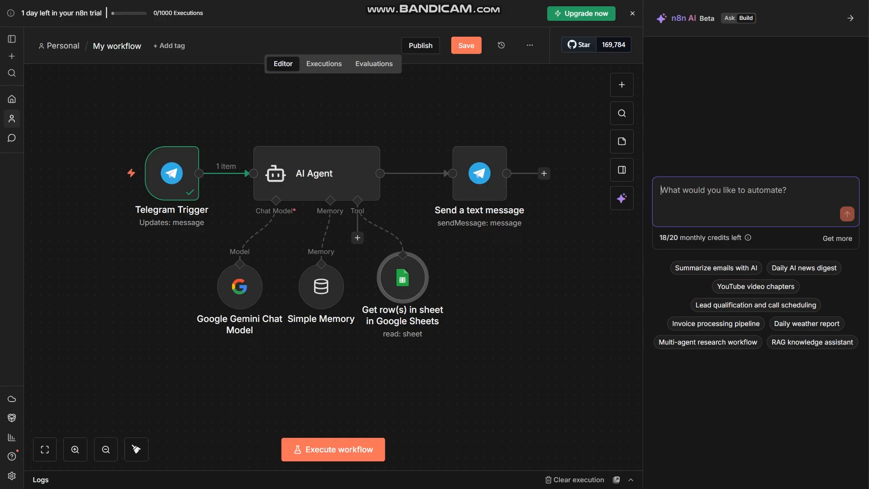
Step: Close the n8n AI assistant and show the Auto-Log Messages to Google Sheets with Sender and Timestamp workflow
key(alt+Tab)
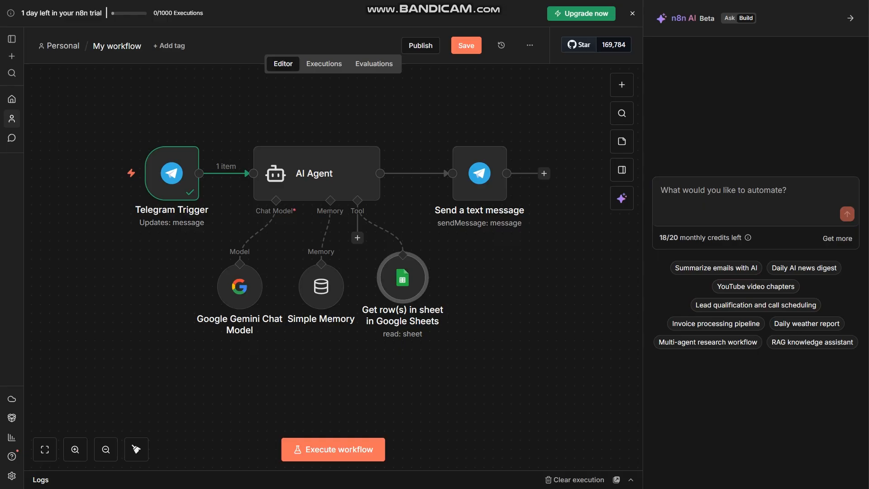
click(850, 18)
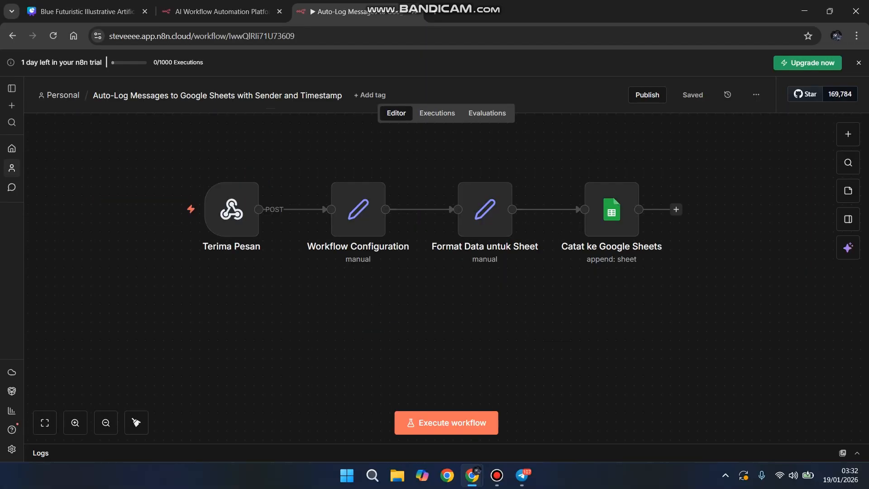
mouse_move(497, 475)
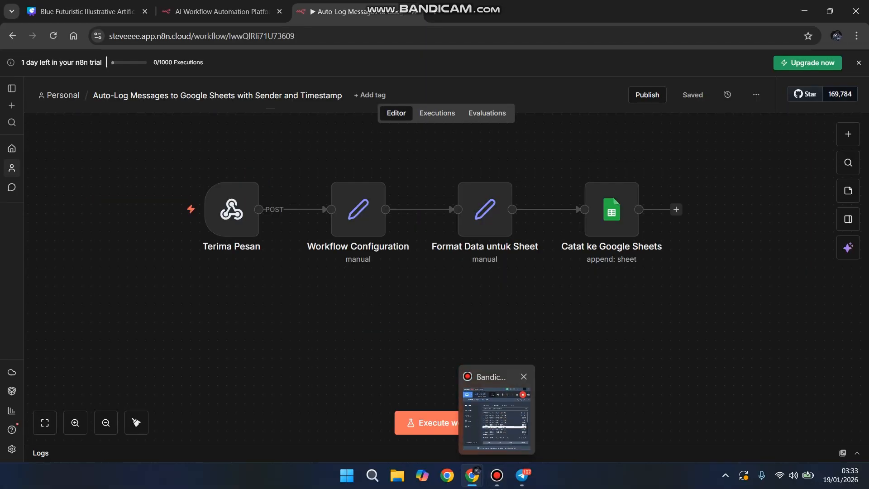